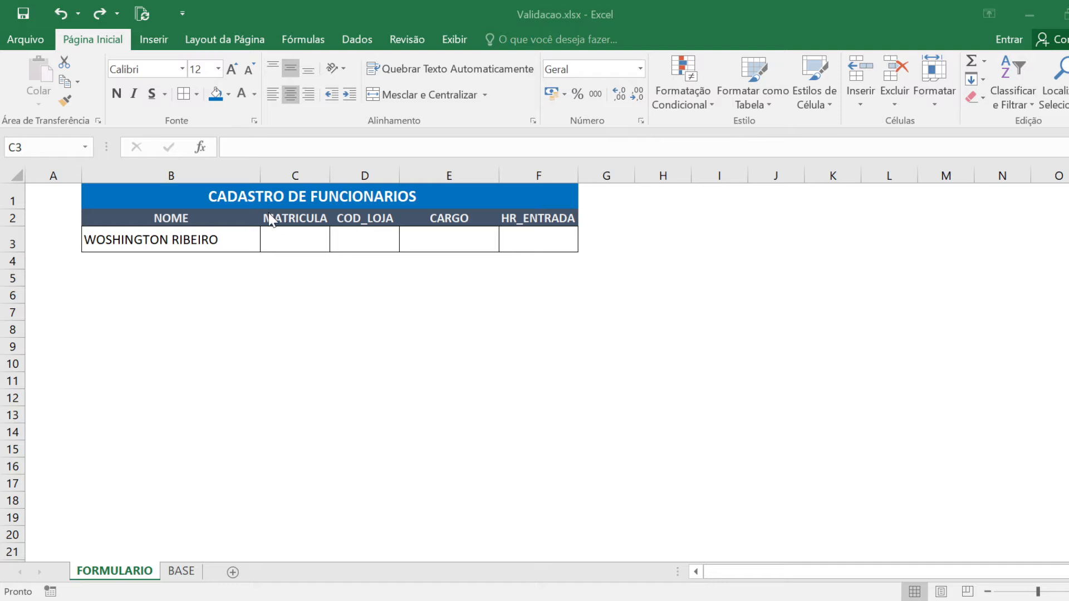
click(218, 238)
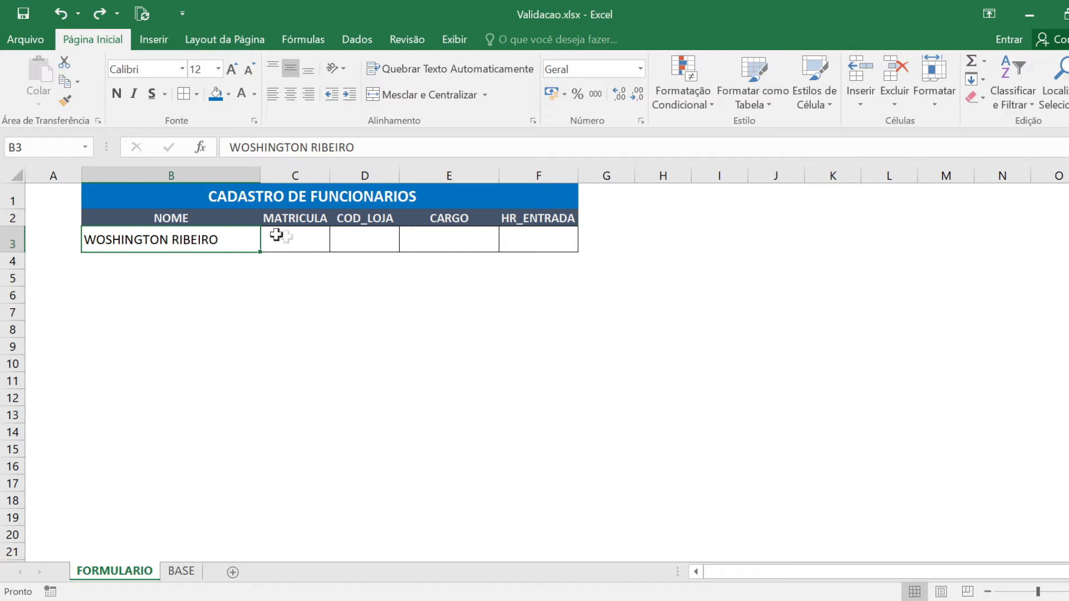
click(302, 238)
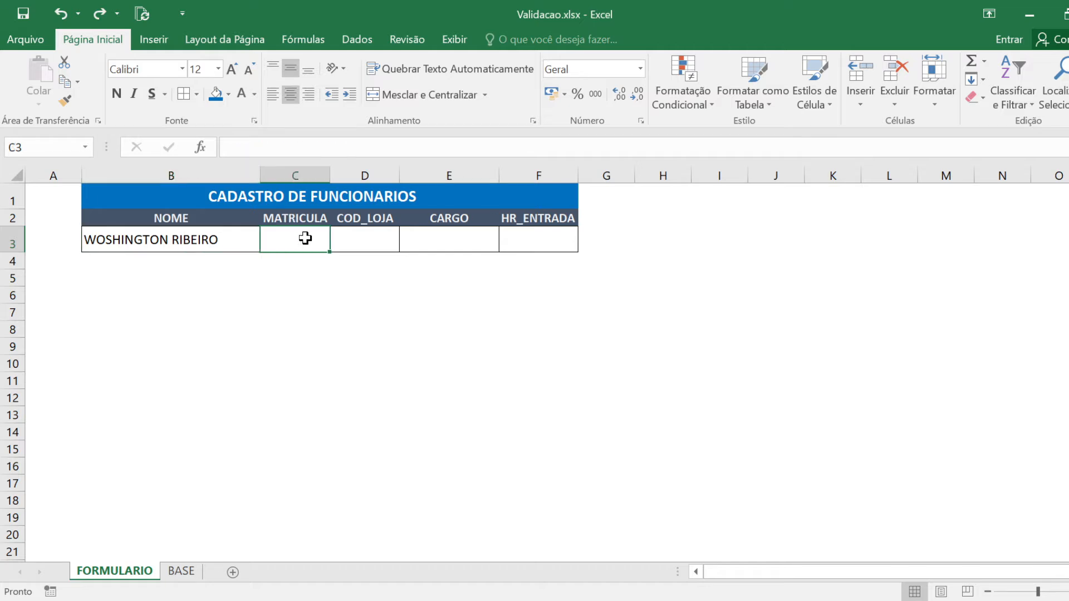
click(362, 234)
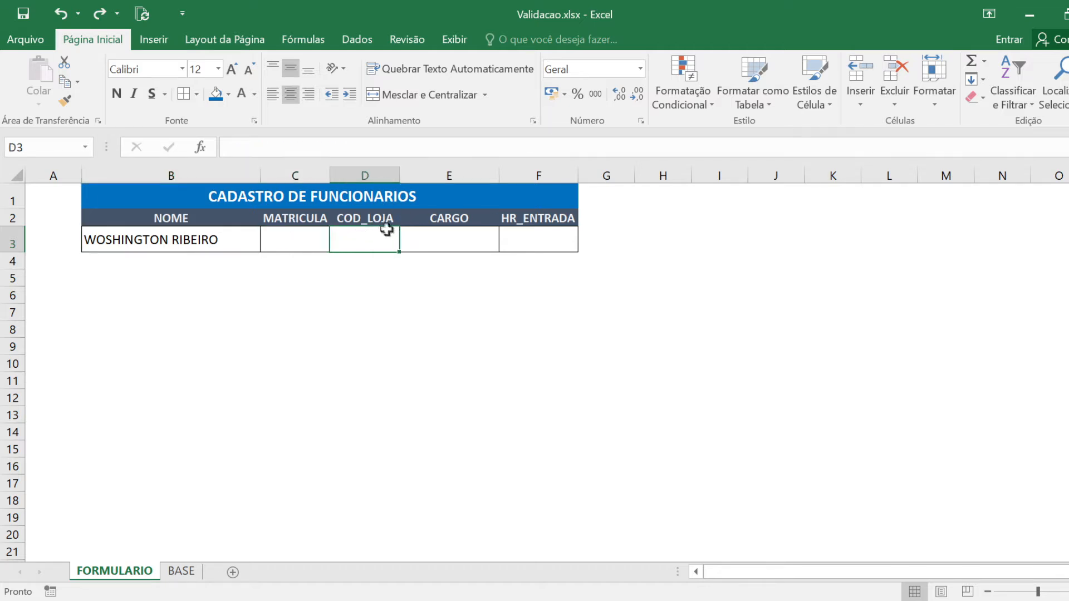
click(467, 230)
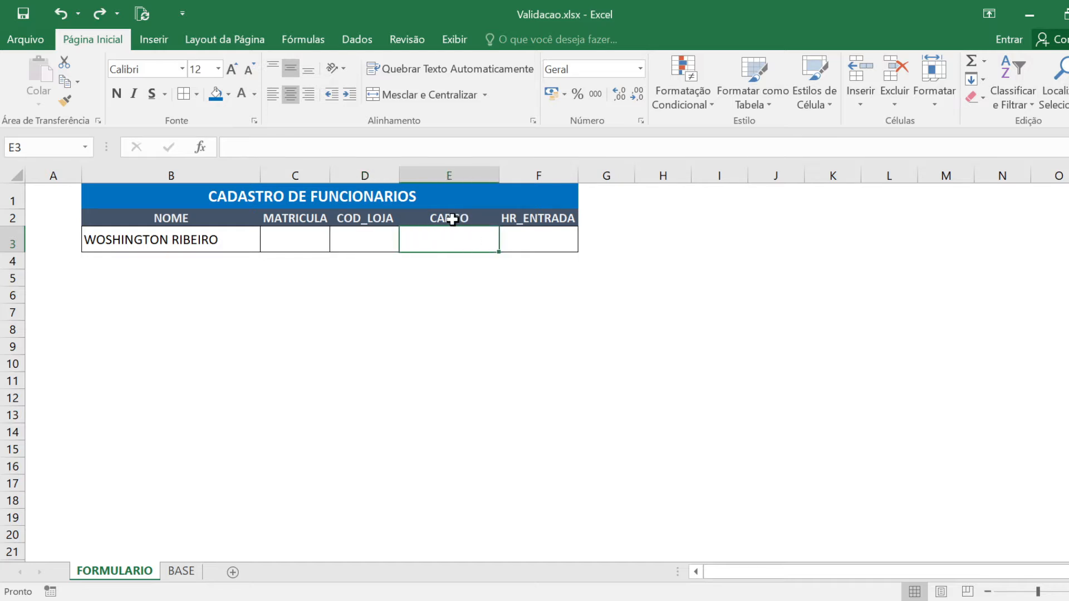
click(535, 232)
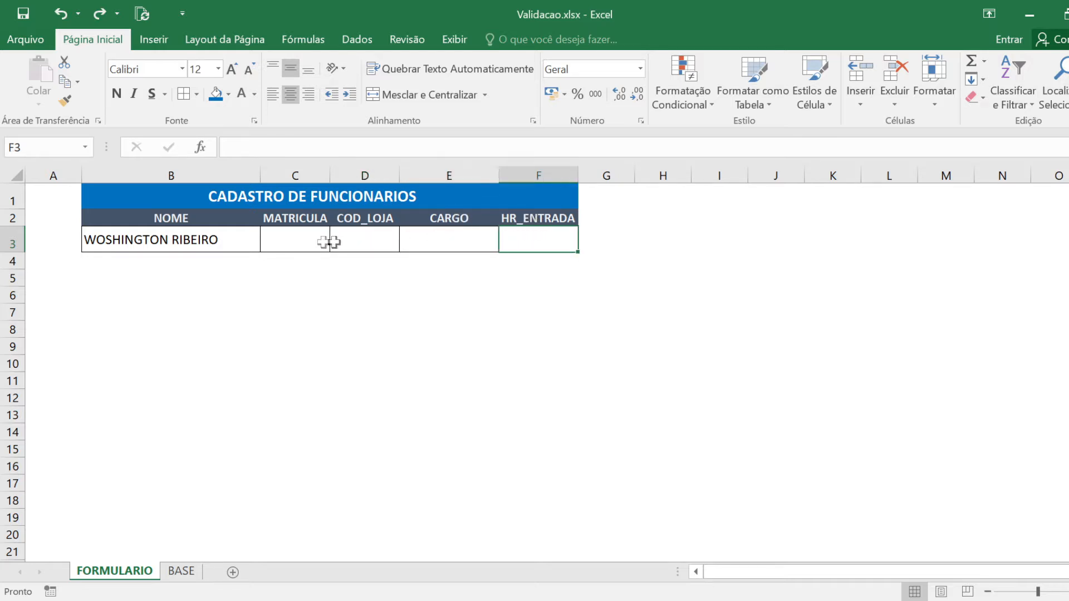
Try entries of letters, digits and symbols in the MATRICULA cell C3, discarding each one
click(308, 238)
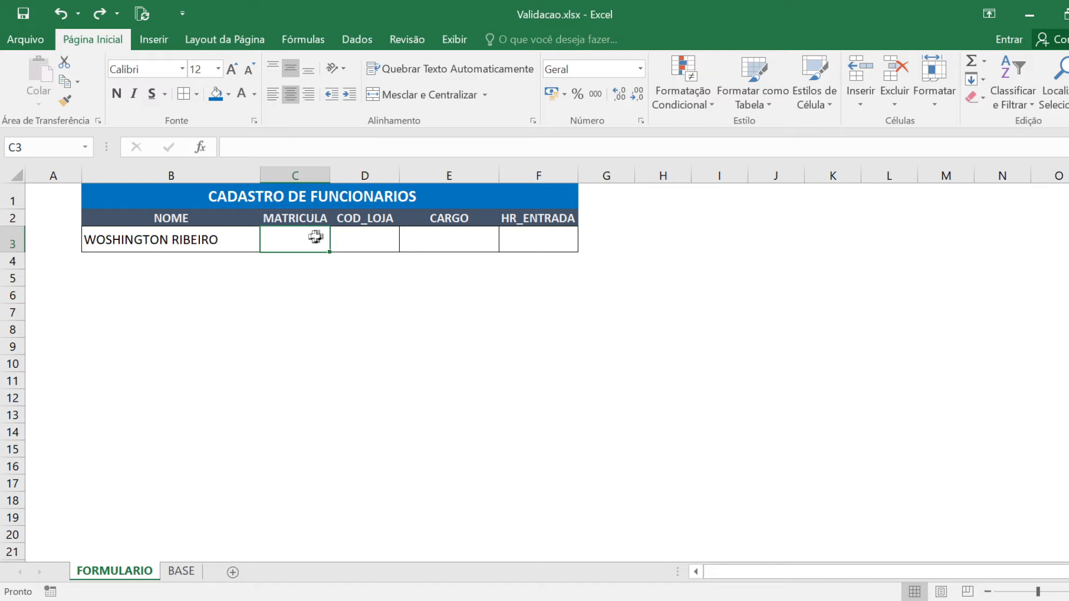
text(SHAHAHSDAHAAJAH)
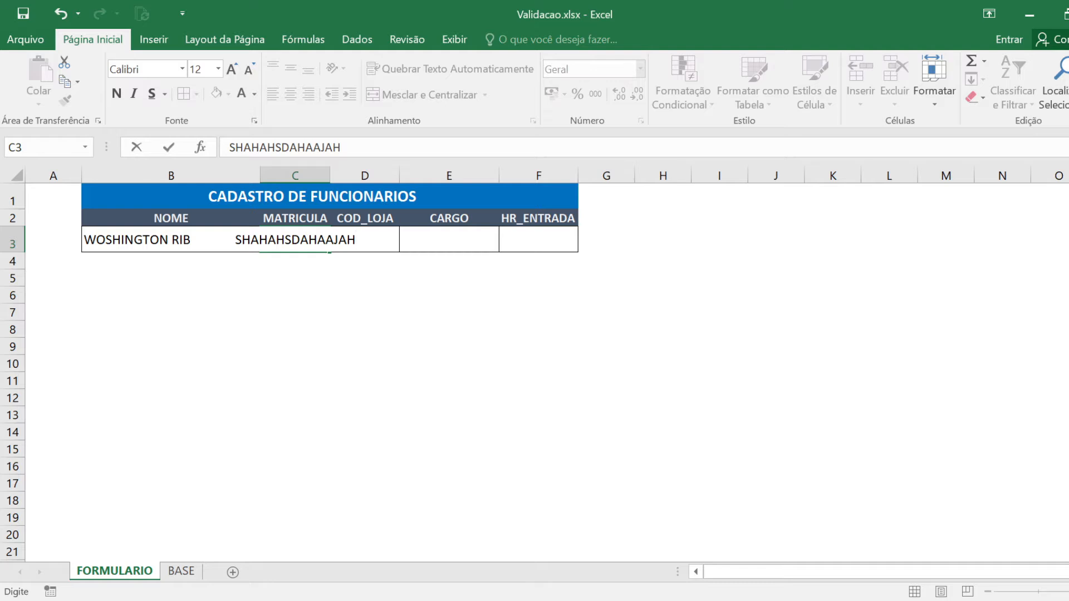
key(Escape)
text(515616156)
key(Escape)
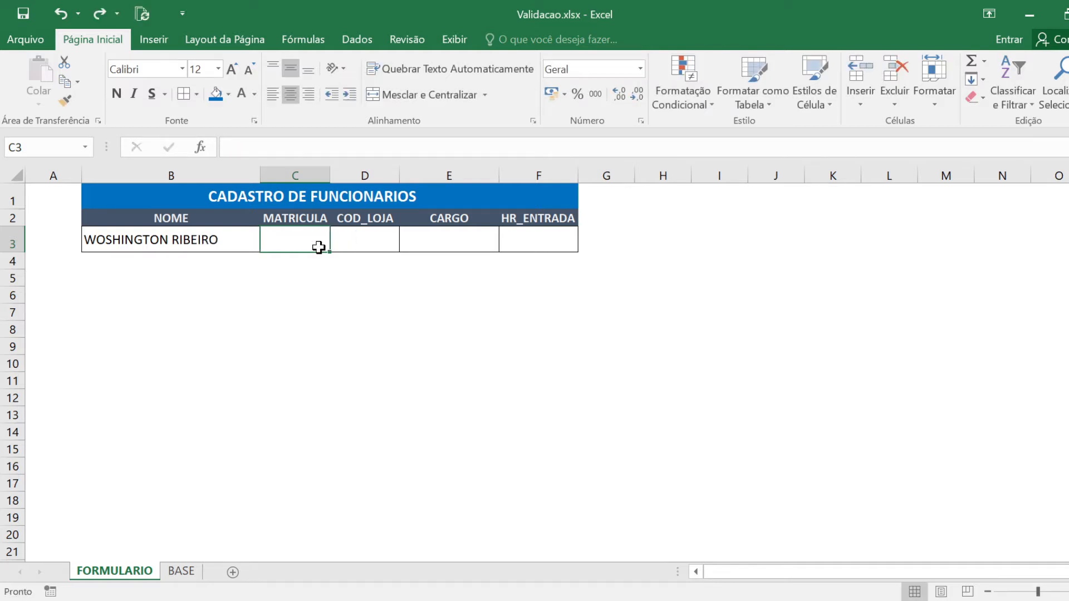
text(5`@!&@@*)
key(Escape)
Enter an overly long number in the MATRICULA cell C3 and undo the entry
text(516116)
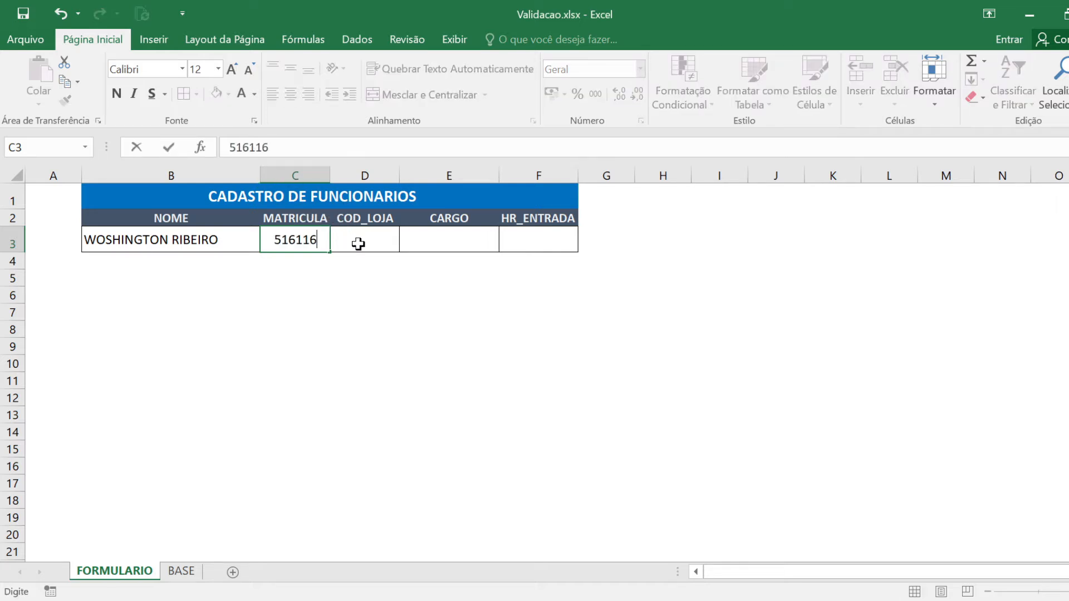
text(15165656)
key(Return)
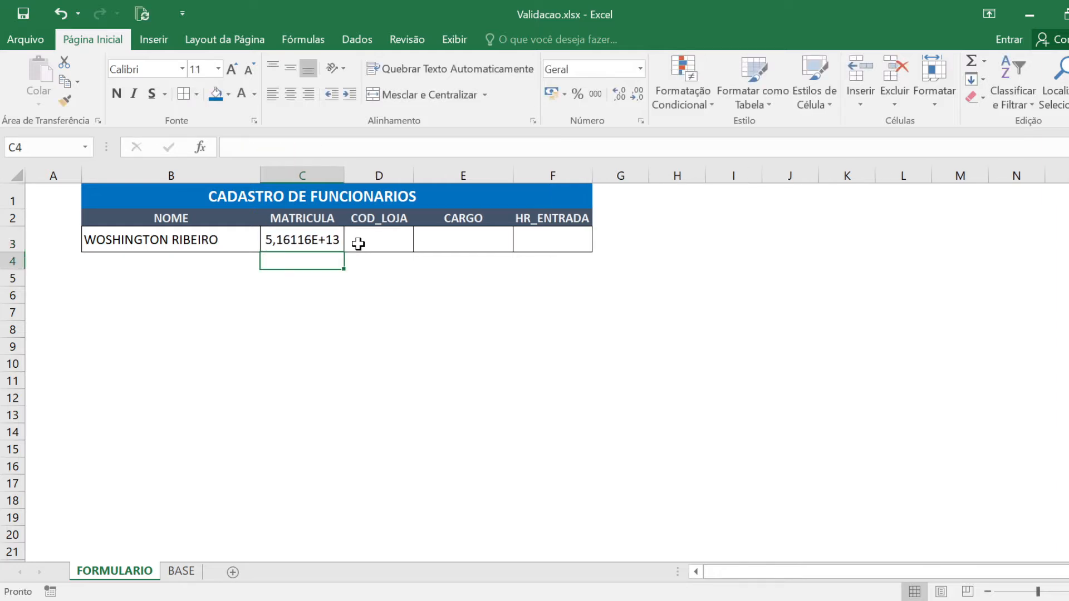
click(309, 234)
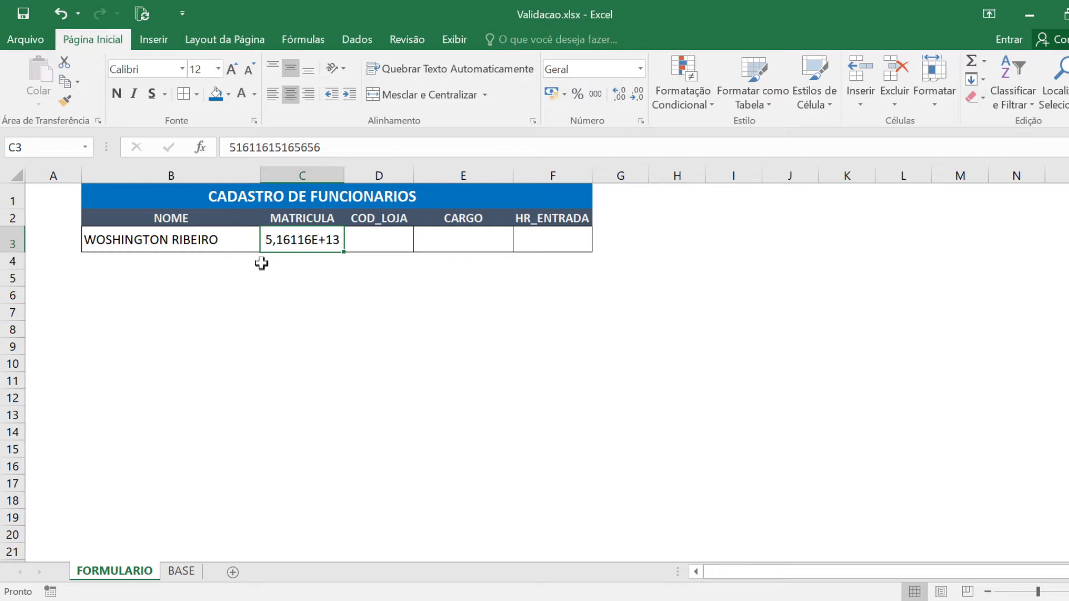
key(ctrl+z)
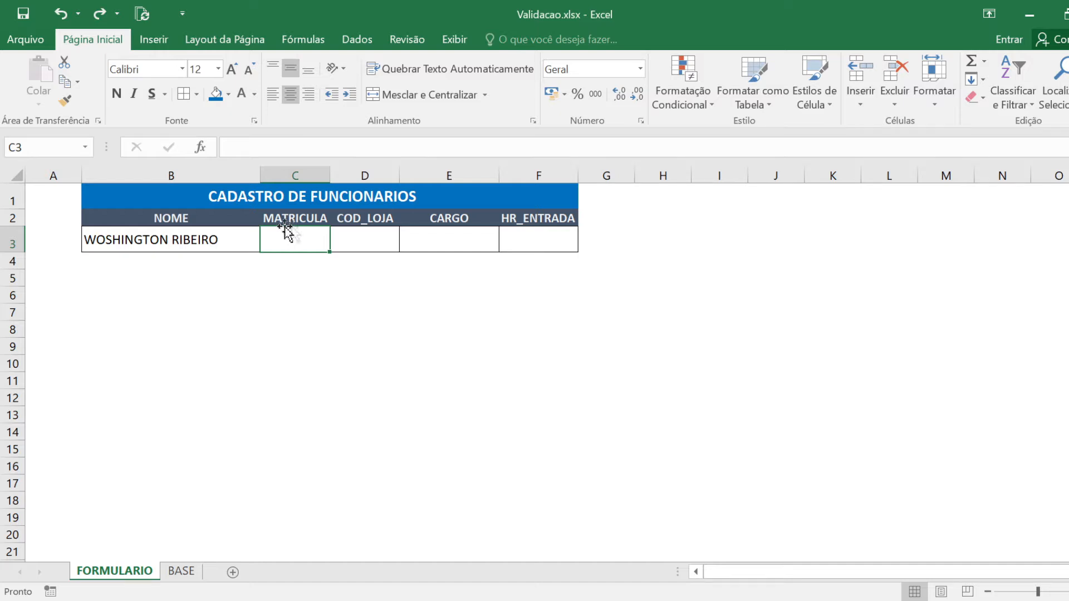
Apply data validation to the MATRICULA cell C3 allowing only a text length (Comprimento do texto) between 6 and 6
click(360, 39)
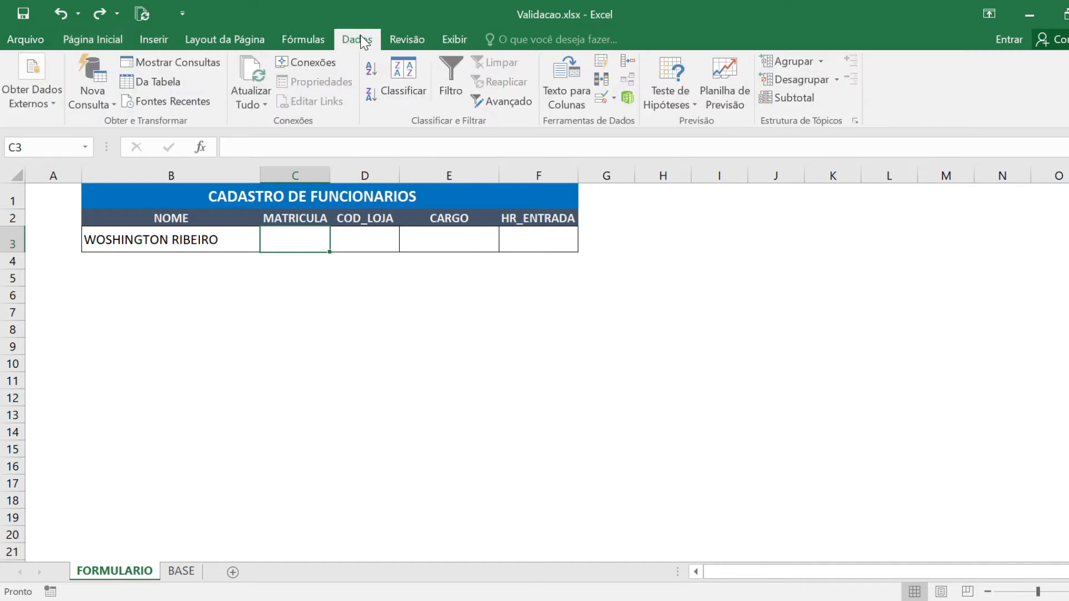
click(599, 96)
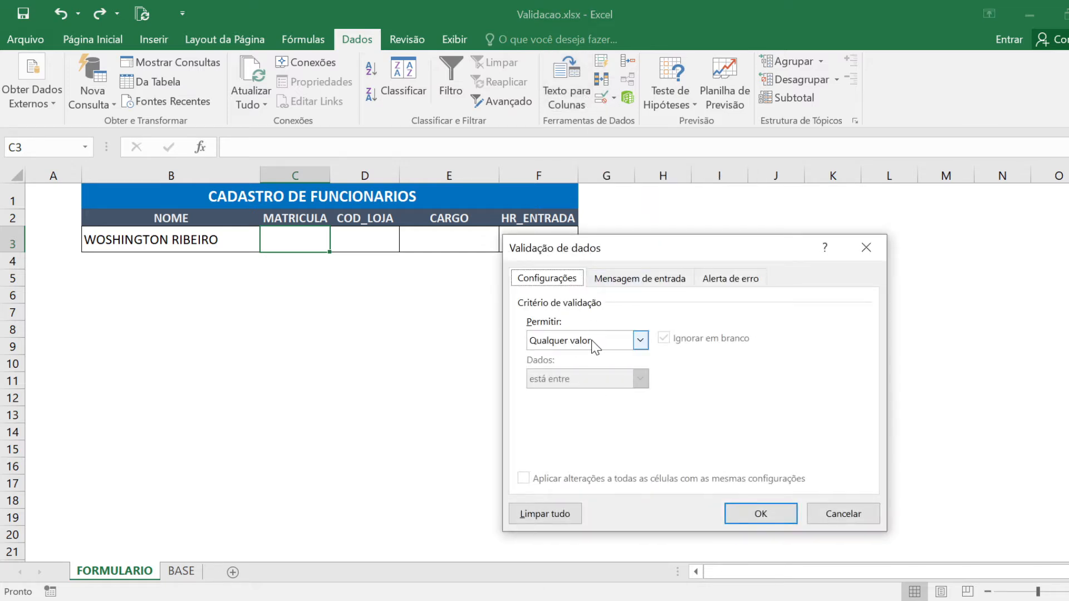
click(640, 340)
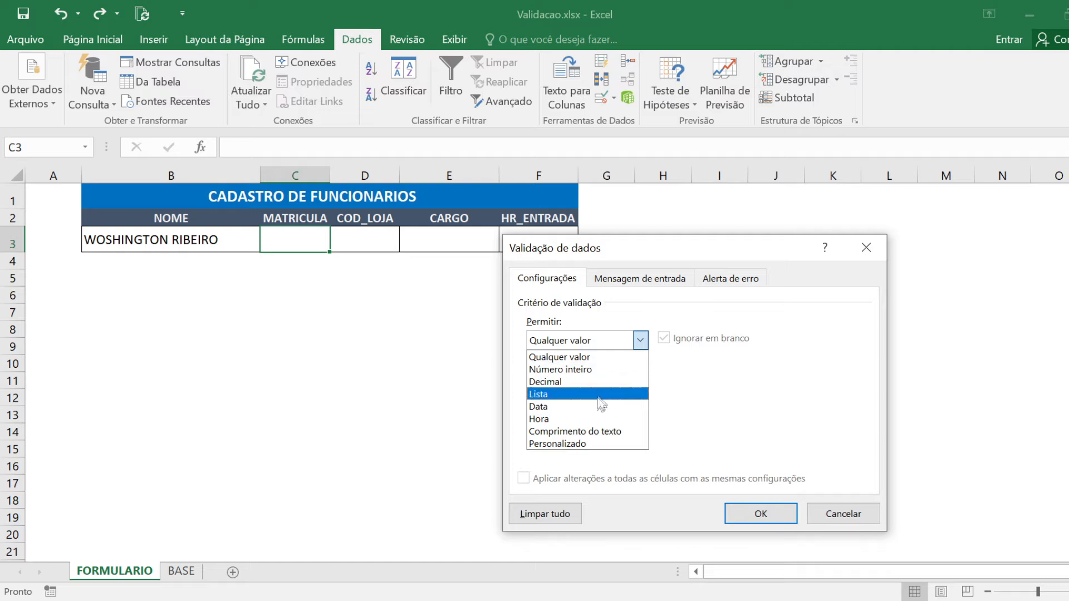
click(589, 435)
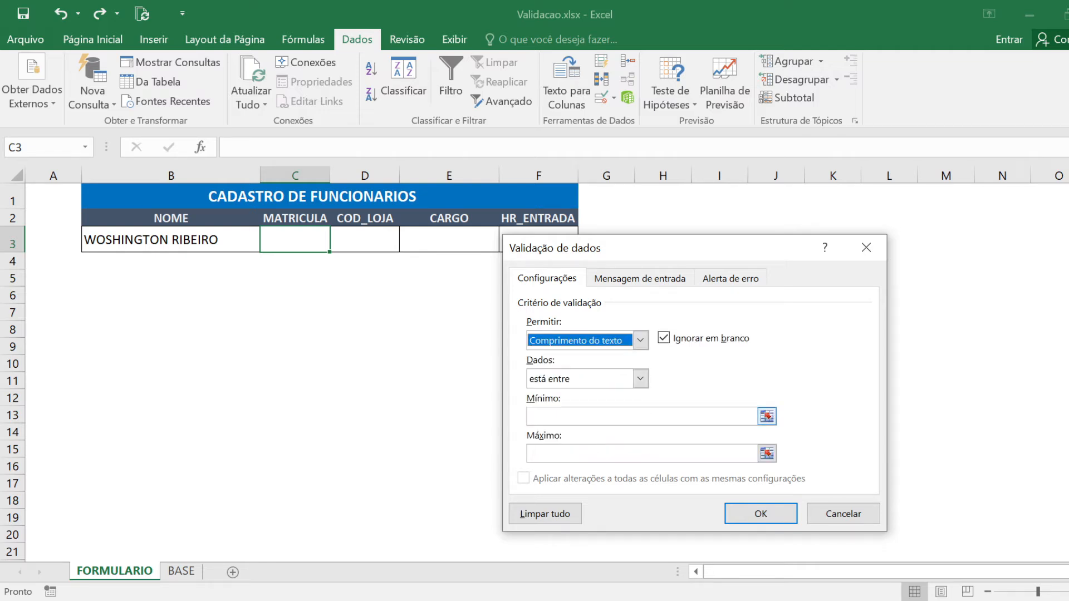
click(641, 378)
click(641, 378)
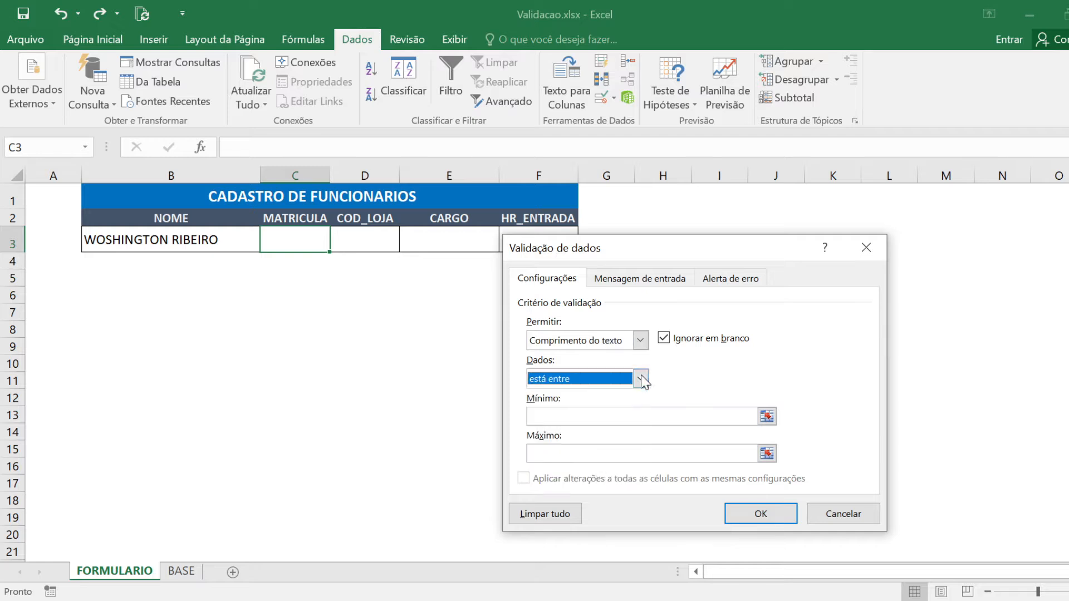
click(579, 417)
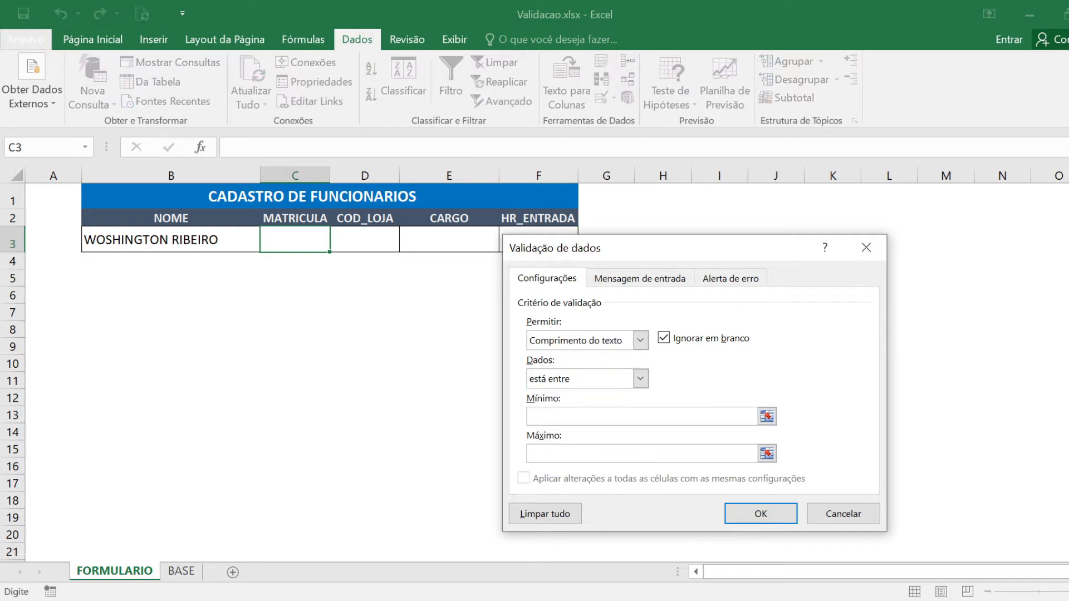
text(6)
click(645, 449)
text(6)
click(538, 416)
click(761, 514)
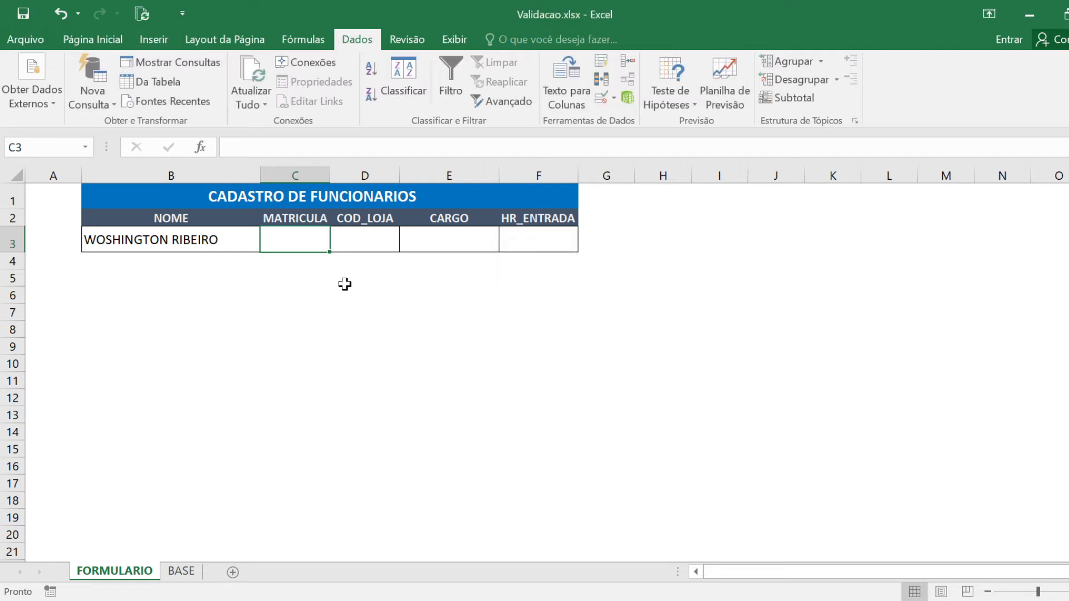
Test the length rule on the MATRICULA cell C3 with one-digit and two-digit numbers, discarding both entries
text(1)
key(Return)
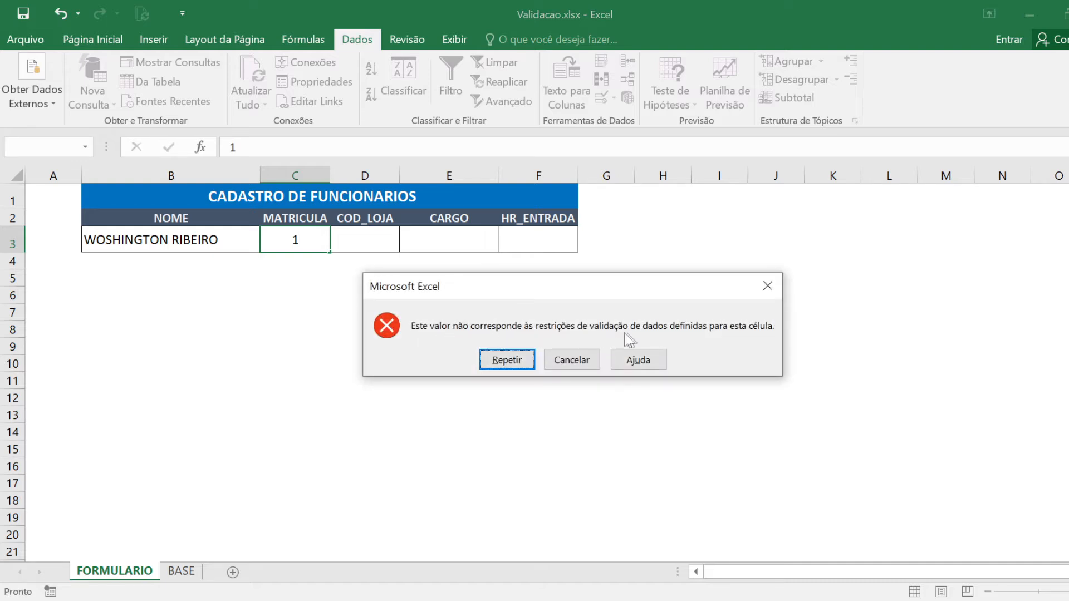
click(768, 285)
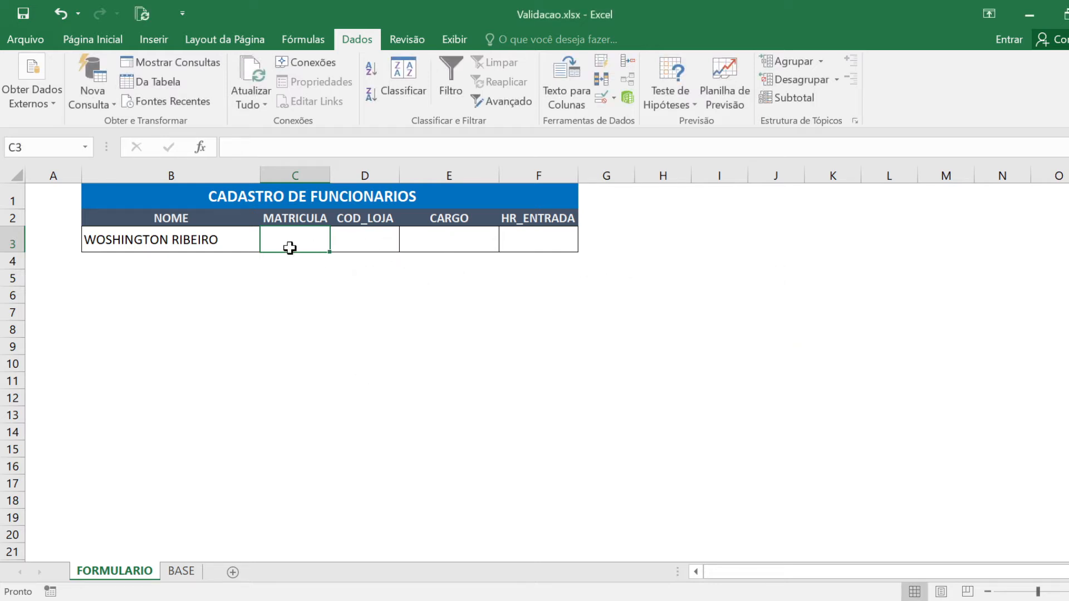
text(12)
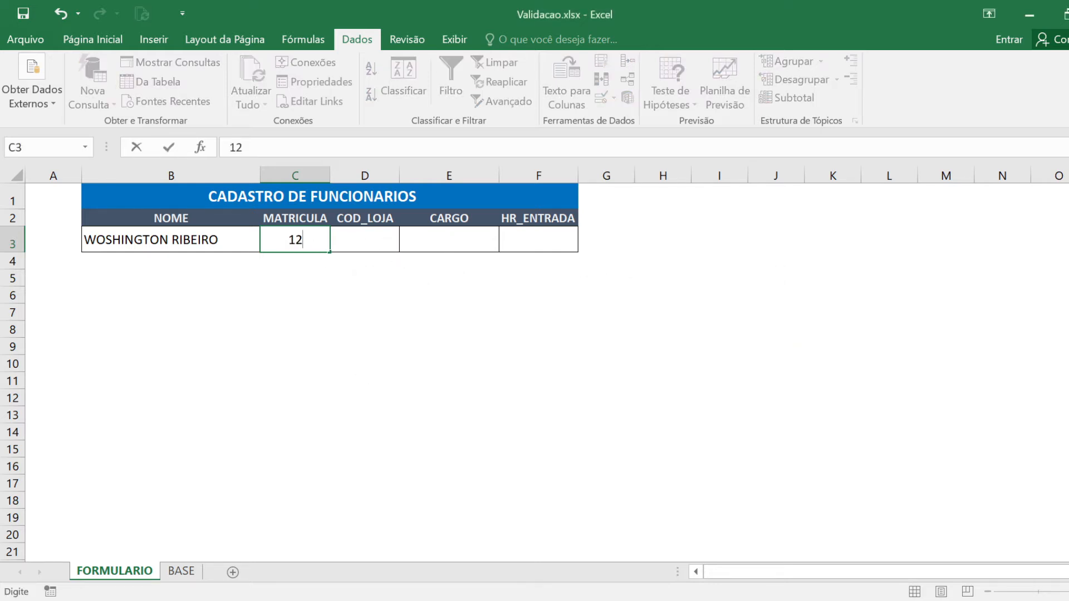
key(Return)
key(Escape)
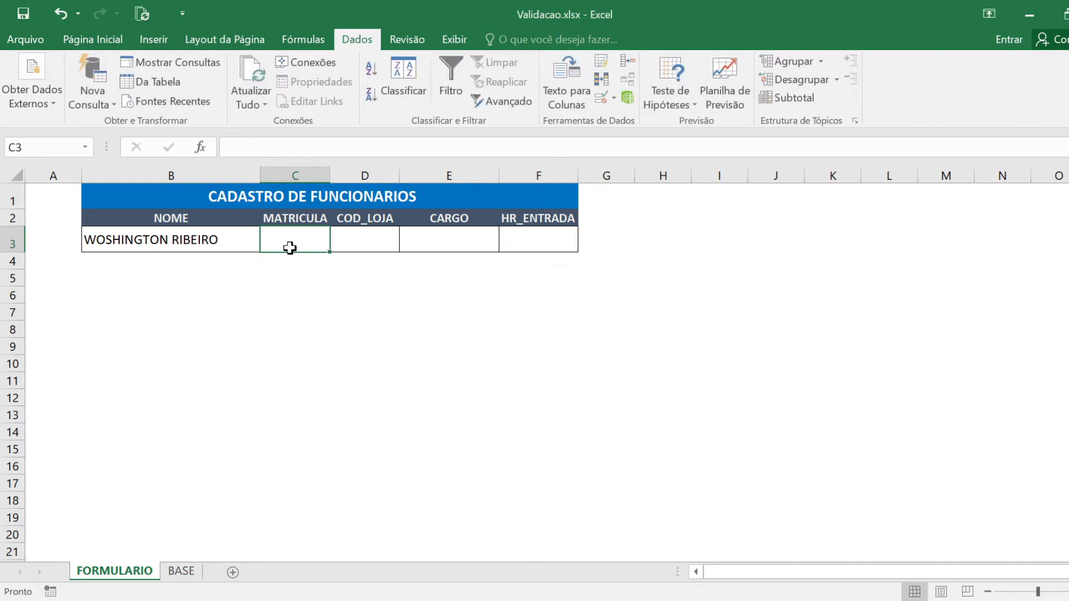
Enter a six-digit employee number in the MATRICULA cell C3
text(123456)
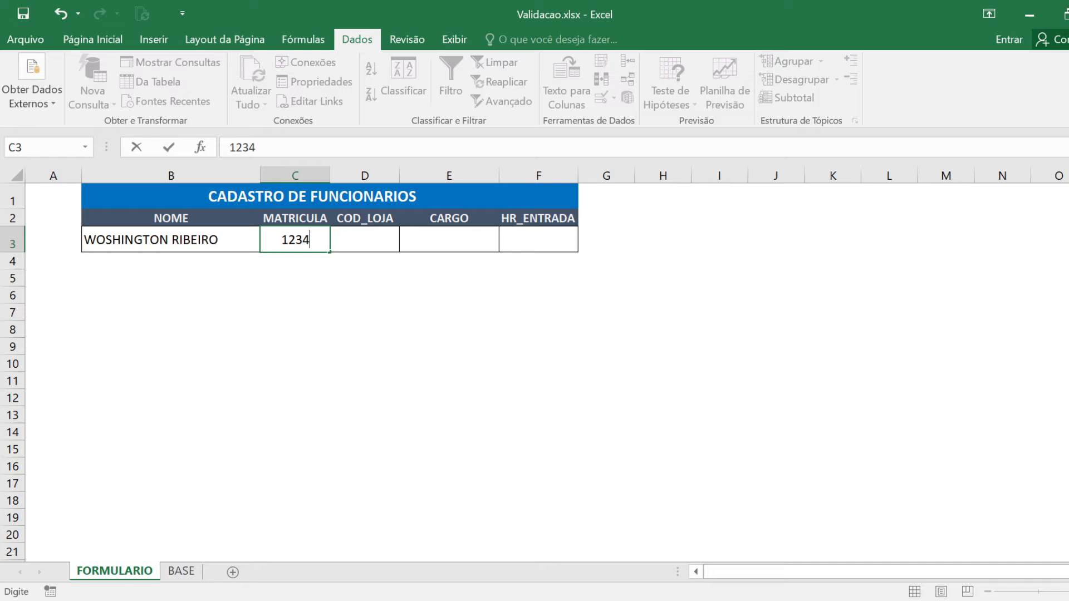
key(Return)
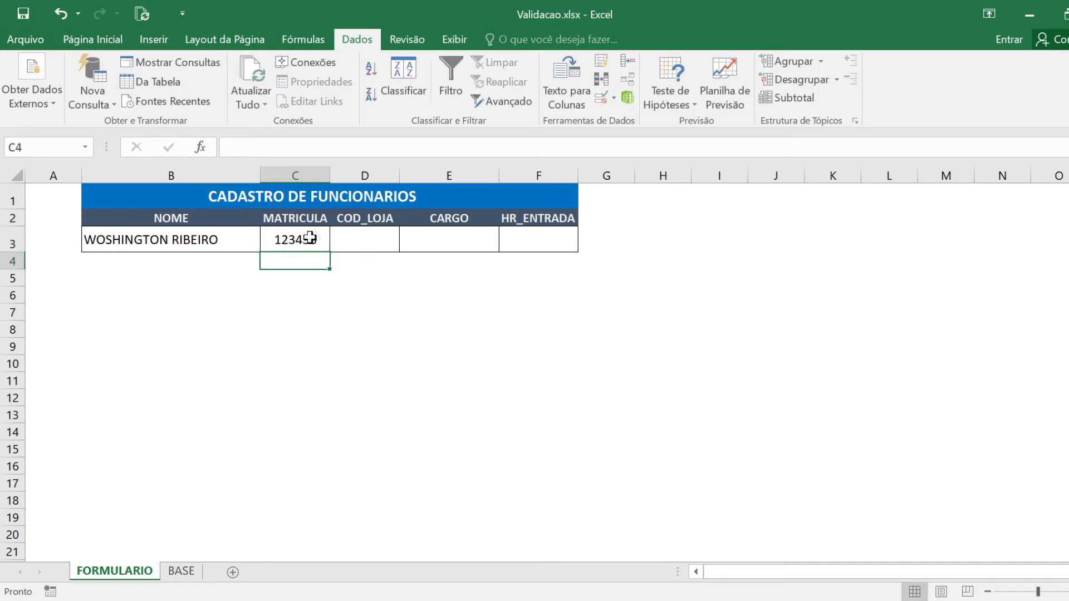
click(315, 241)
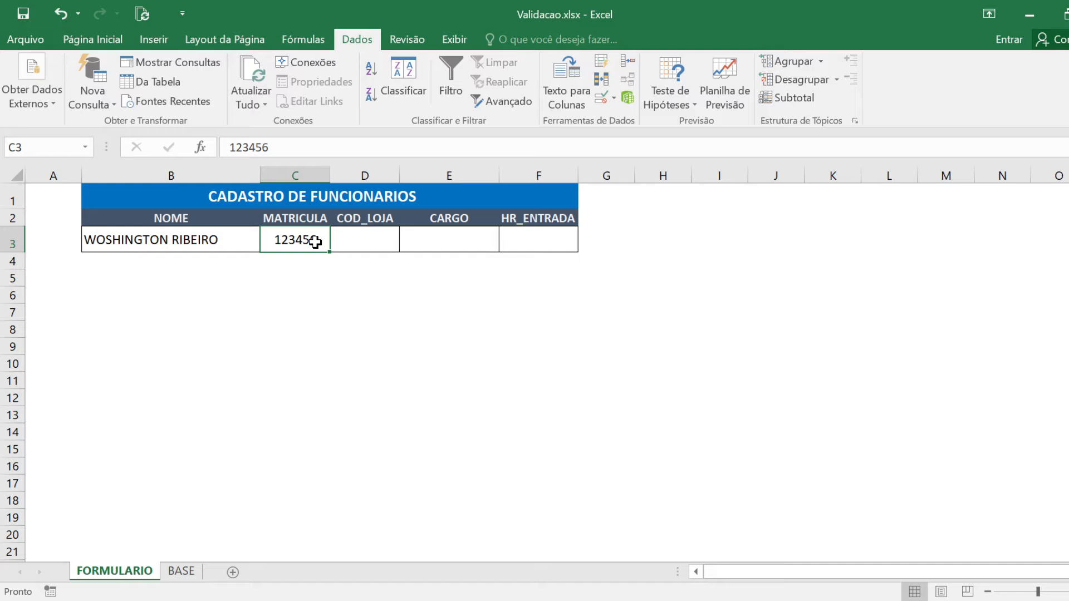
Try to append a seventh digit to the employee number in C3 and discard the edit
double_click(315, 241)
text(7)
key(Return)
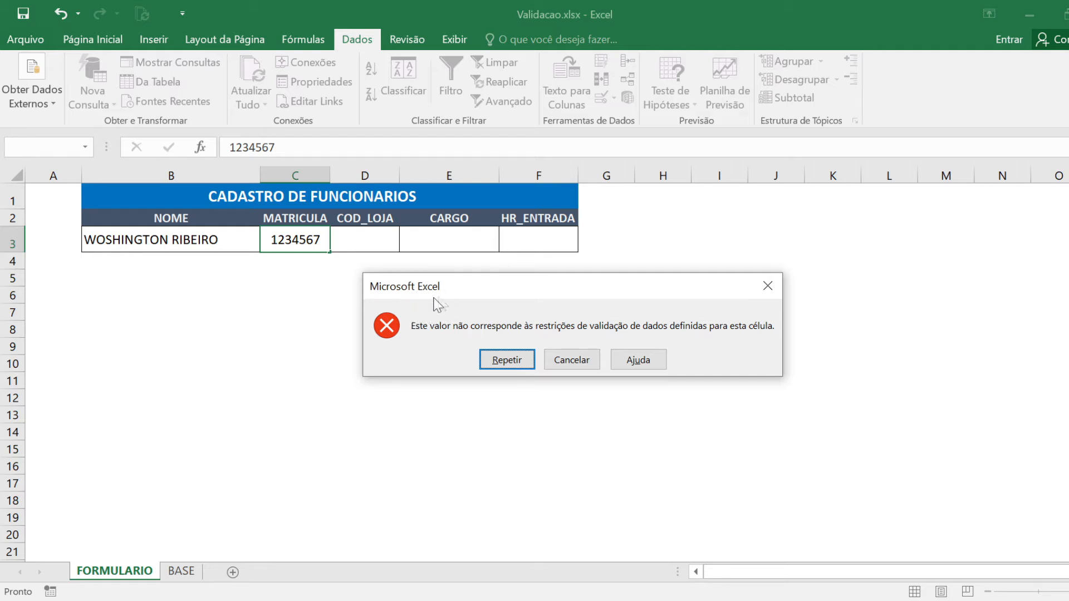
key(Escape)
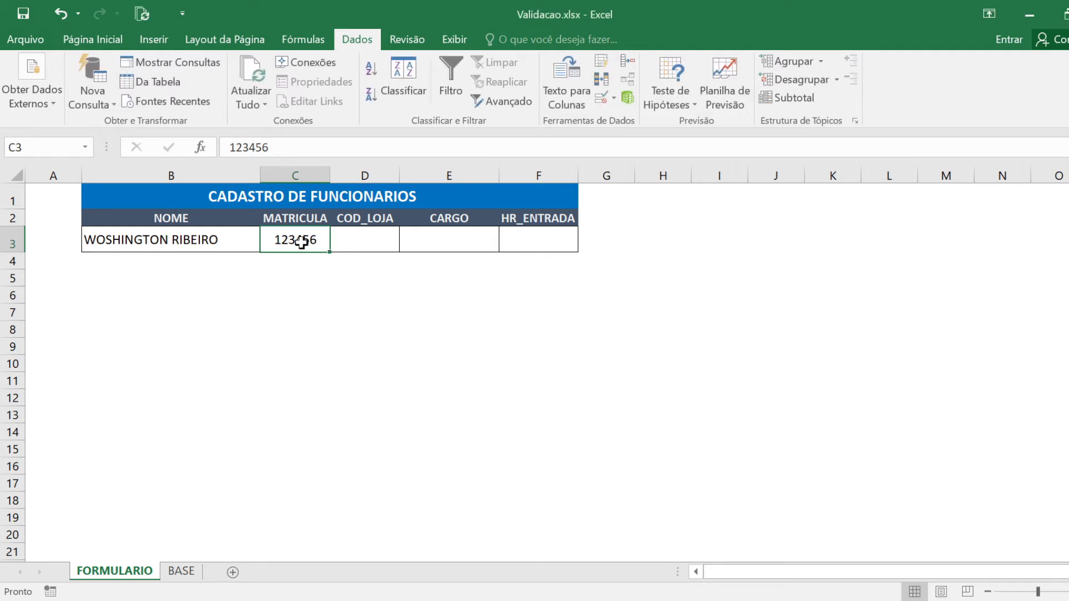
Apply data validation to the COD_LOJA cell D3 allowing only whole numbers (Número inteiro) with minimum 1 and maximum 1
click(373, 234)
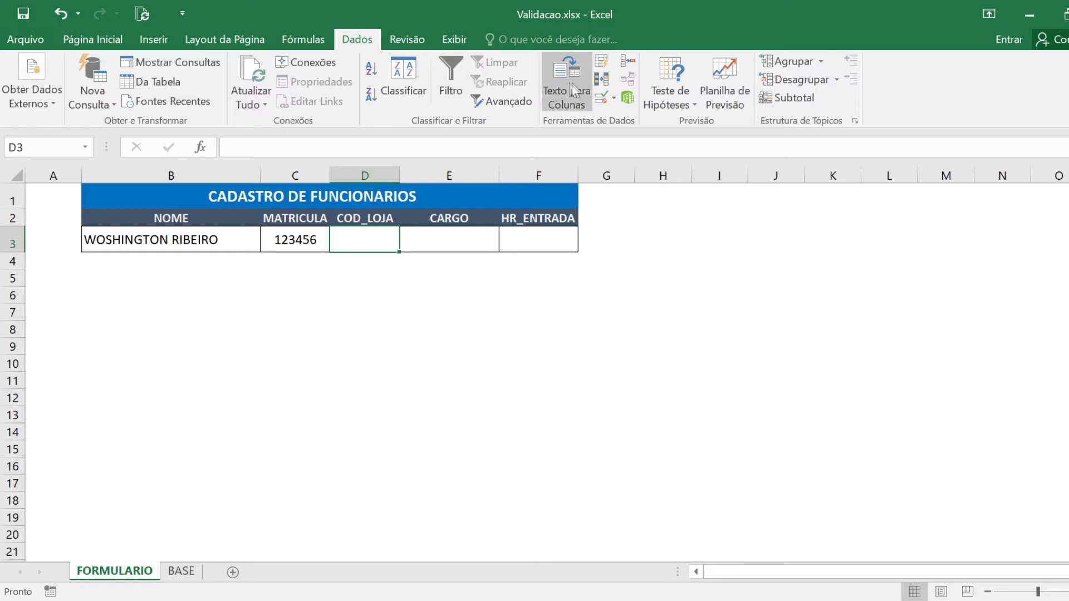
click(600, 97)
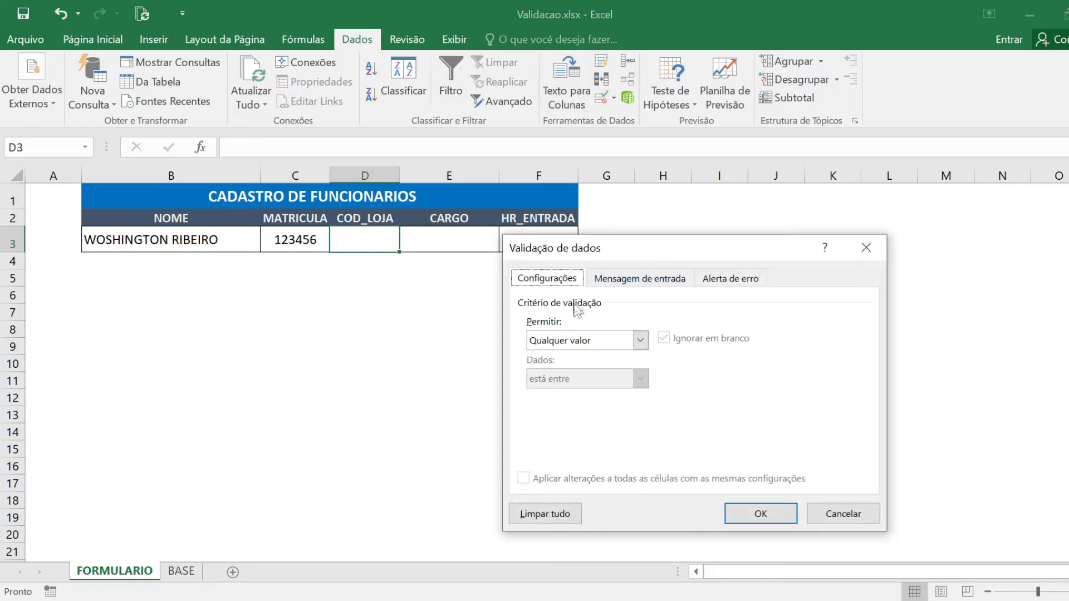
click(641, 340)
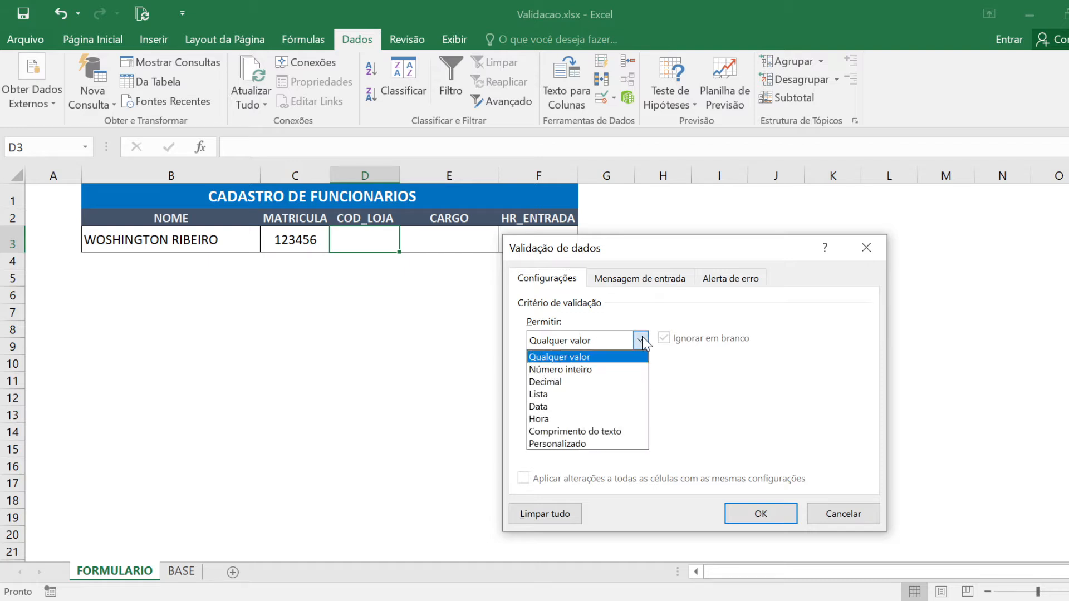
click(581, 376)
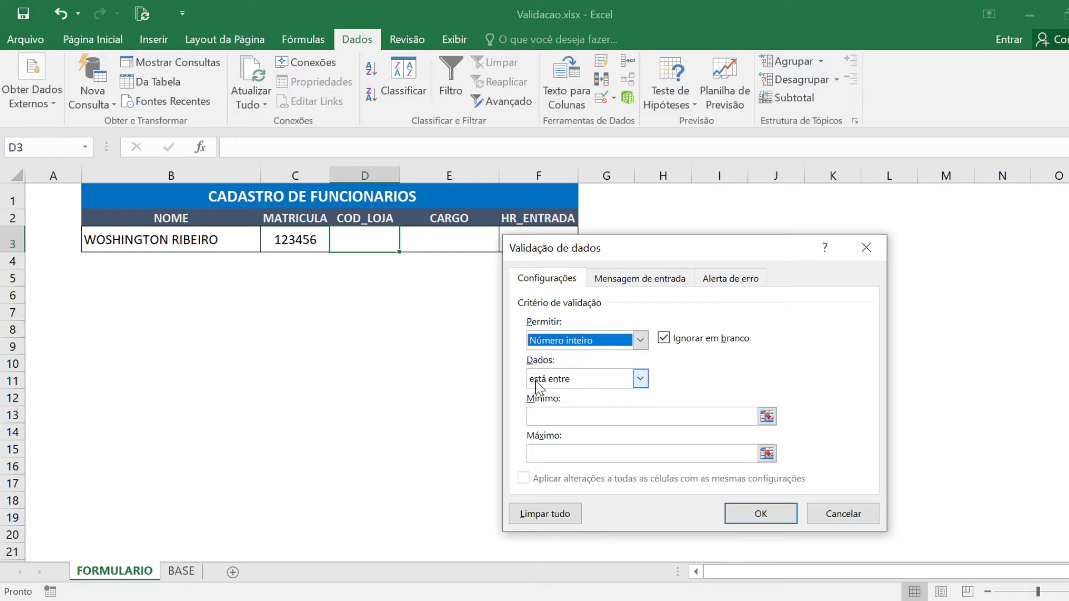
click(571, 416)
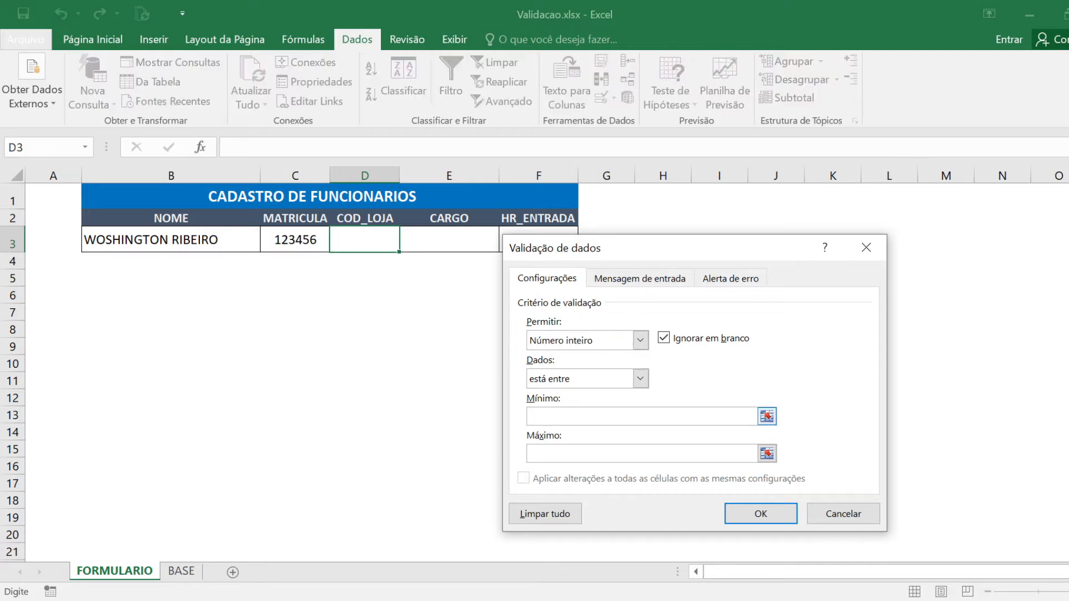
text(1)
key(Tab)
text(1)
click(768, 511)
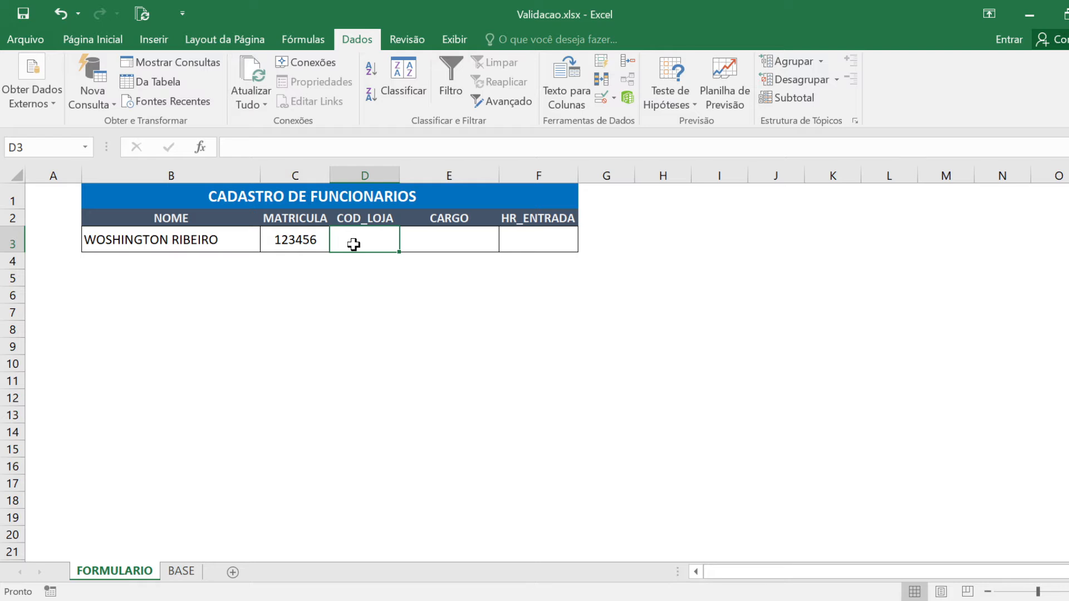
Test the whole-number rule on the COD_LOJA cell D3 with 0, discarding that entry, followed by 1 and 10
text(0)
key(Return)
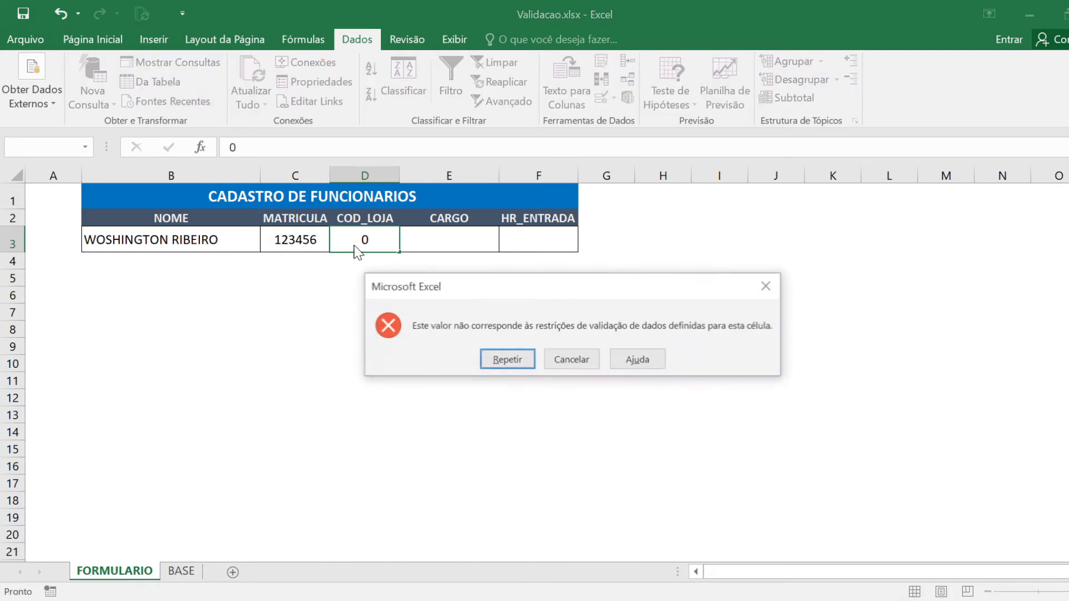
key(Escape)
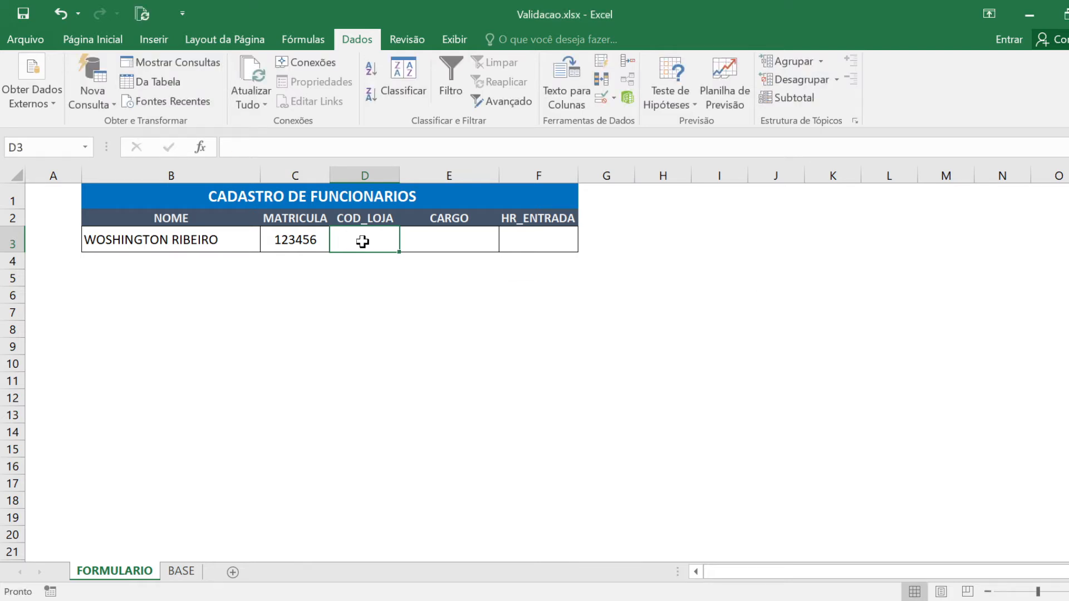
text(1)
key(Return)
click(363, 241)
text(0)
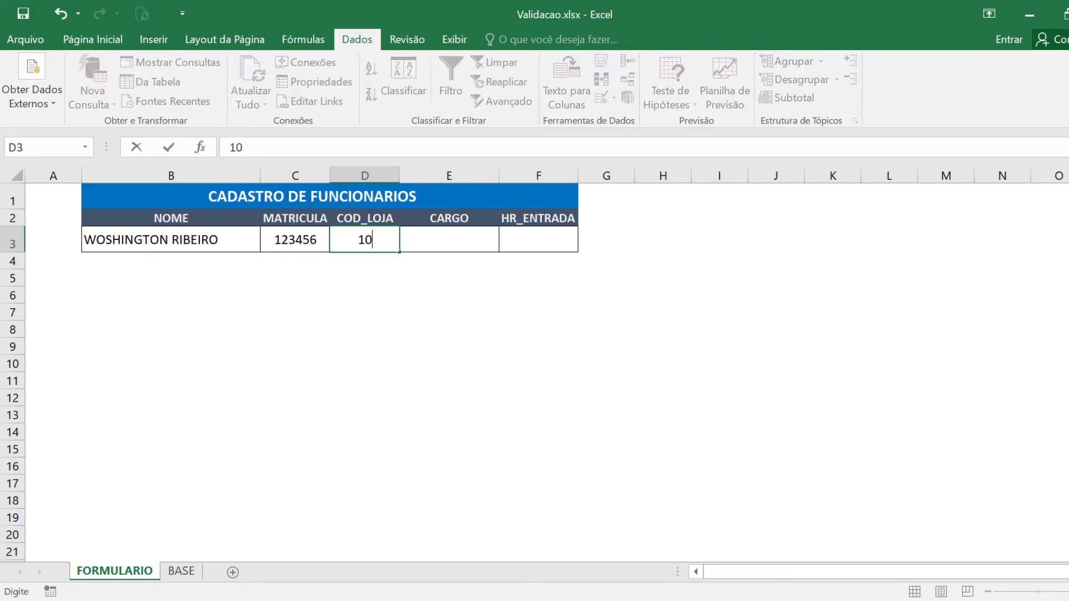
key(Return)
Try store code 11 in the COD_LOJA cell D3, discard it, and enter 5 instead
click(363, 240)
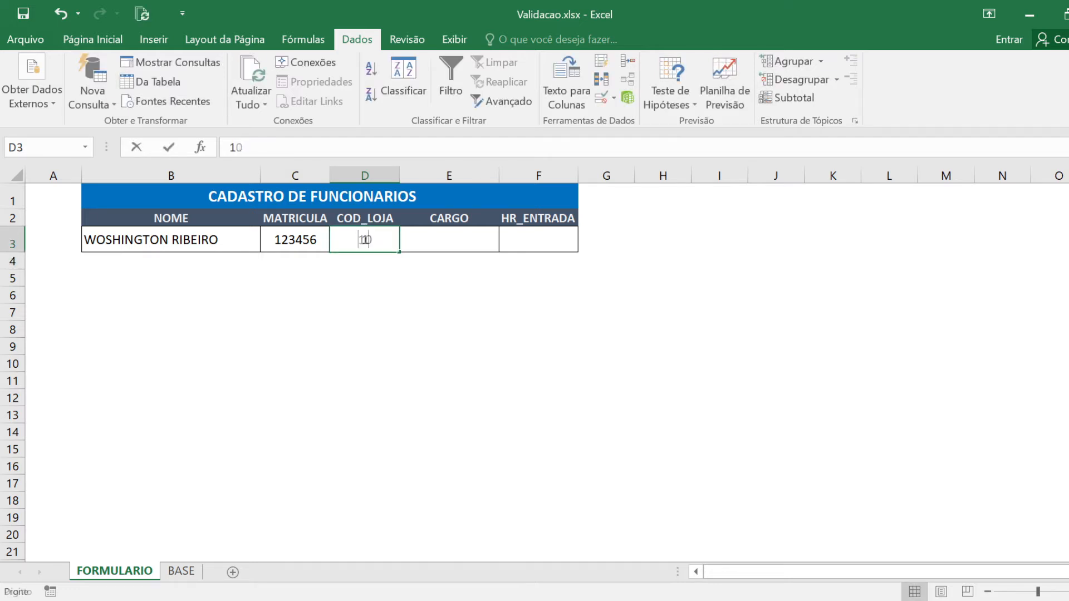
text(11)
key(Return)
key(Escape)
text(5)
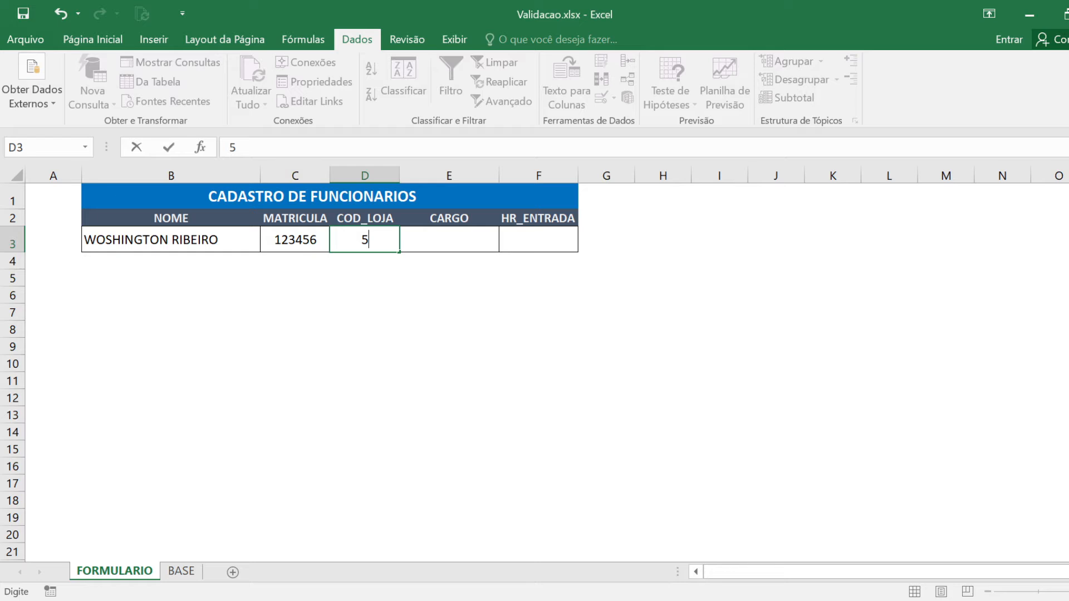
key(Return)
Check the positions listed on the BASE sheet and choose list validation (Lista) for the CARGO cell E3 on FORMULARIO
click(420, 239)
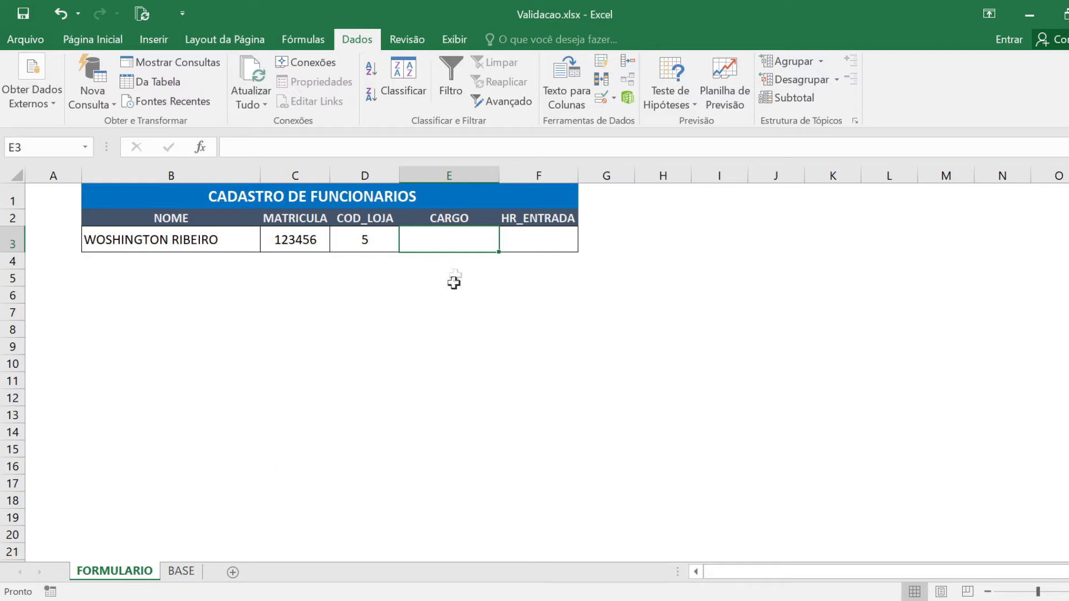
click(180, 572)
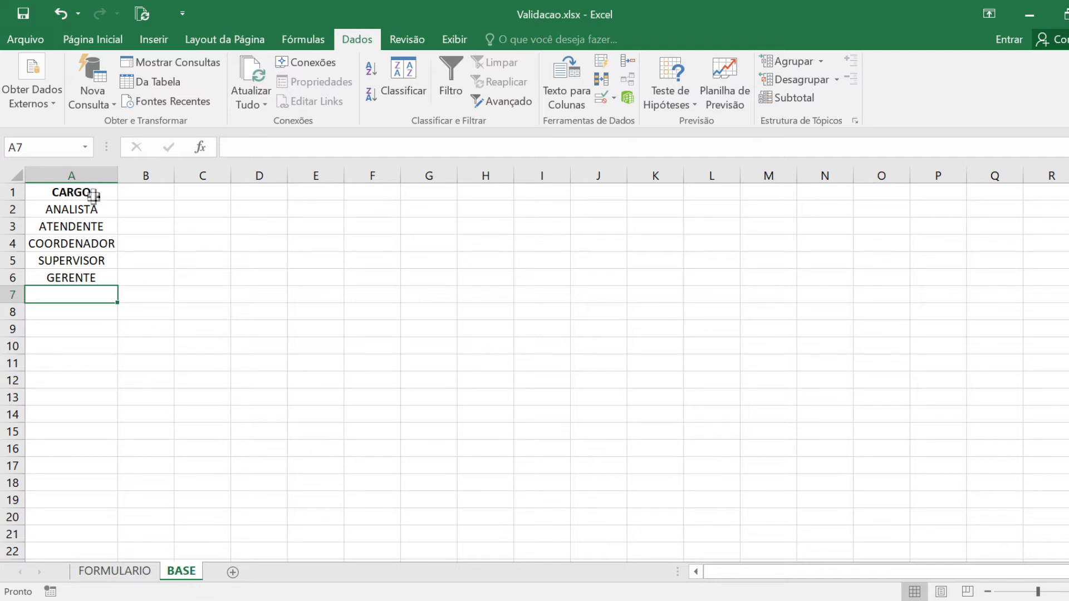
click(139, 573)
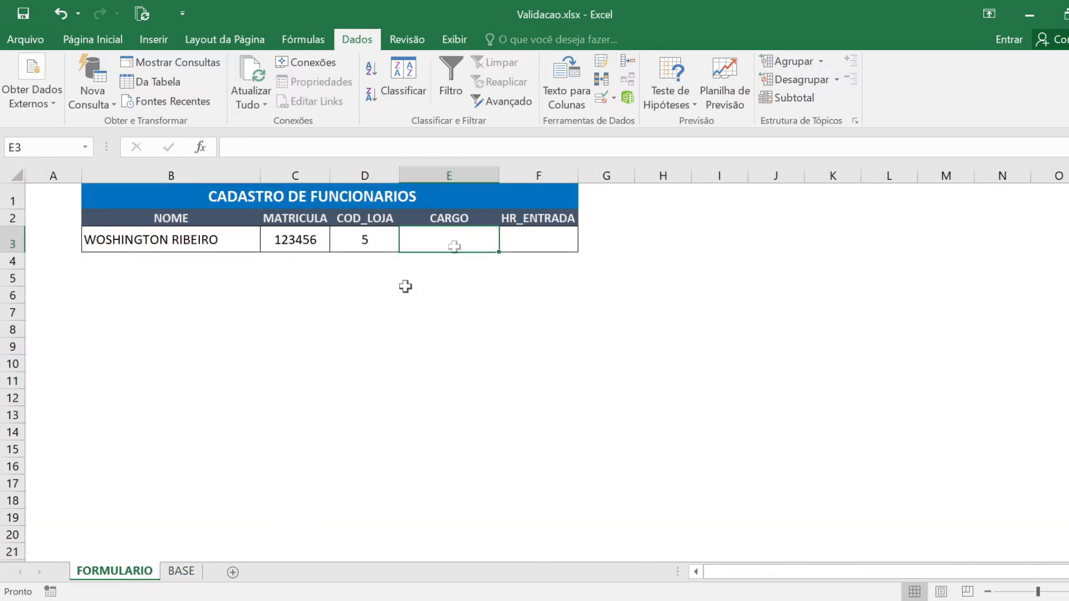
click(181, 571)
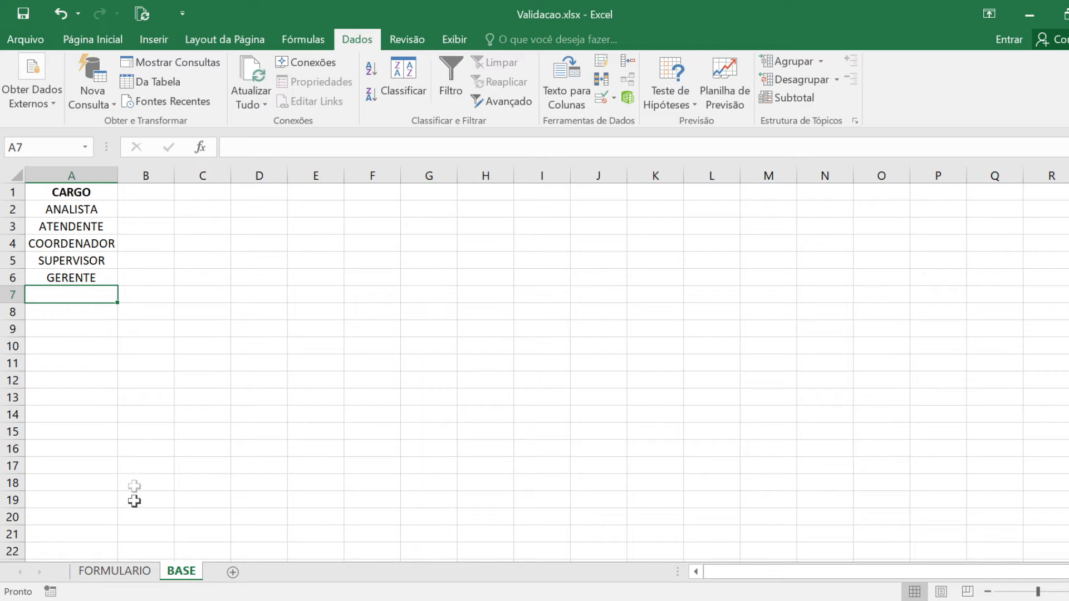
click(128, 571)
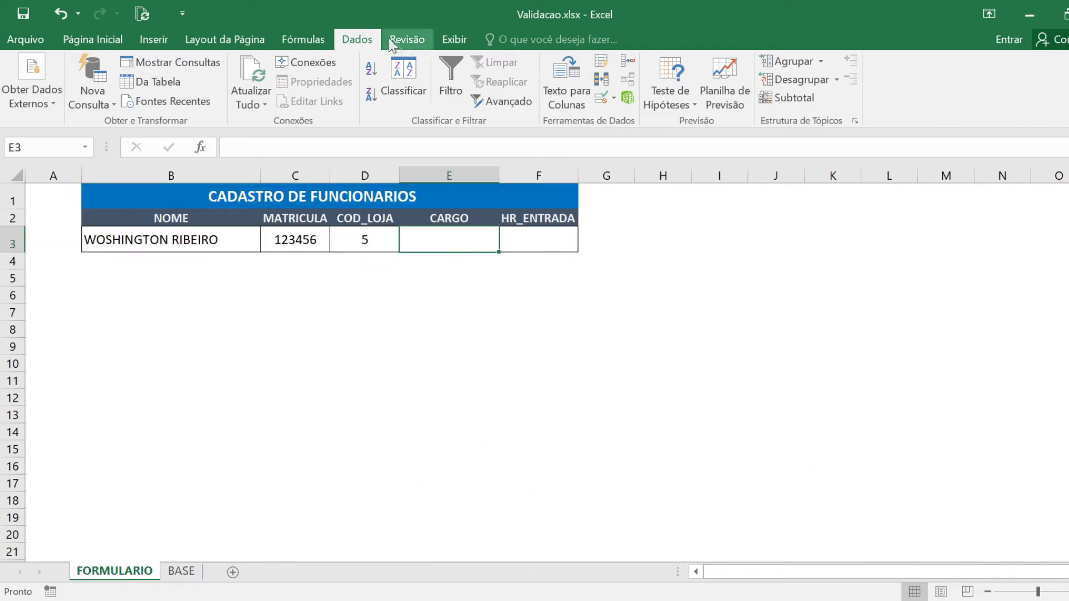
click(613, 102)
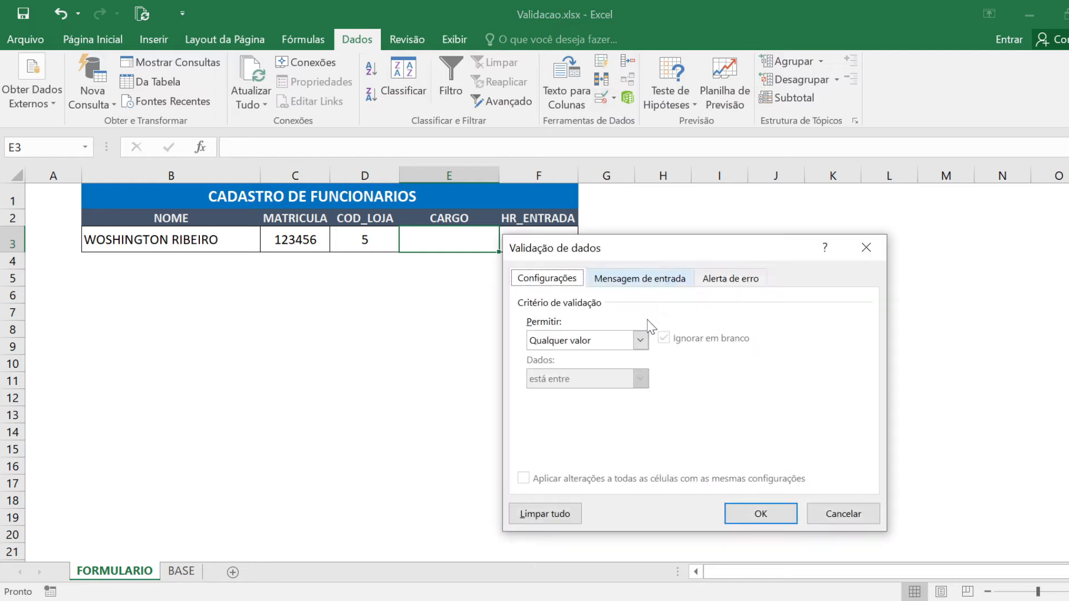
click(640, 340)
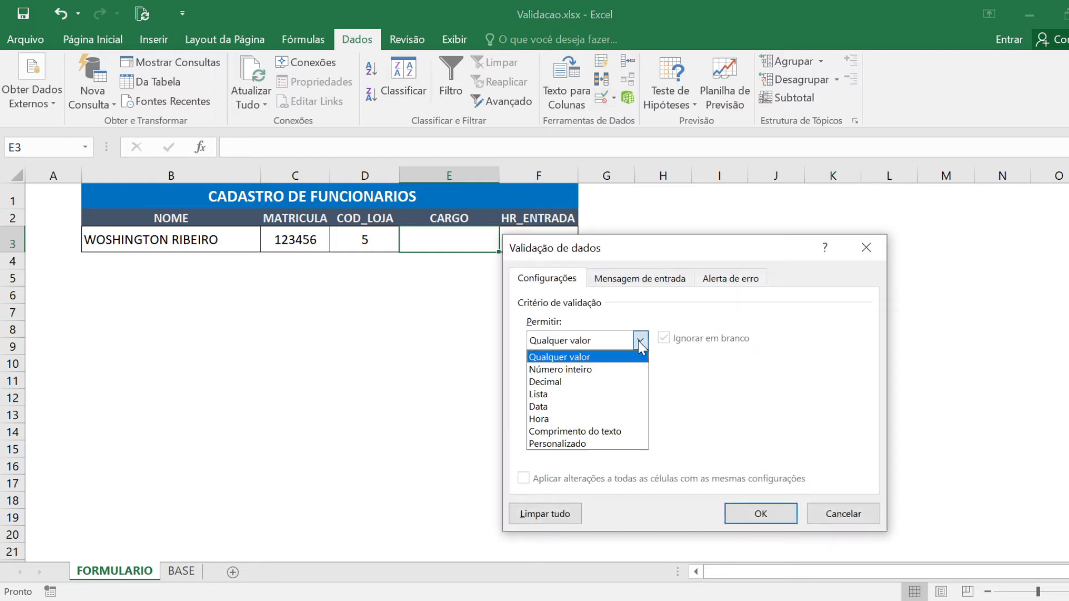
click(546, 394)
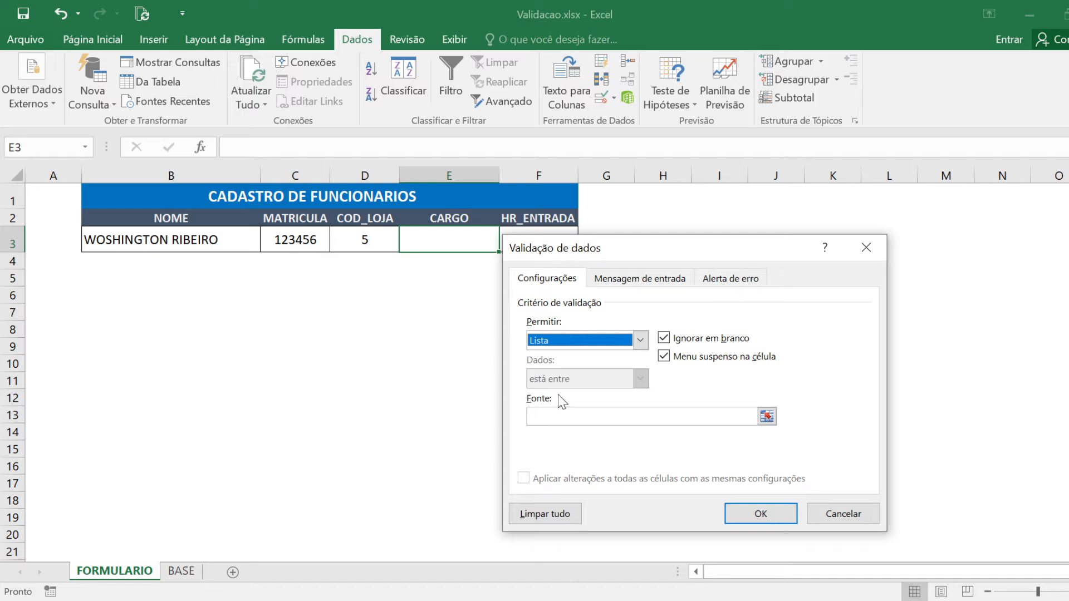
Set the list source to the positions on the BASE sheet, =BASE!$A$2:$A$6, and apply the validation to E3
click(767, 417)
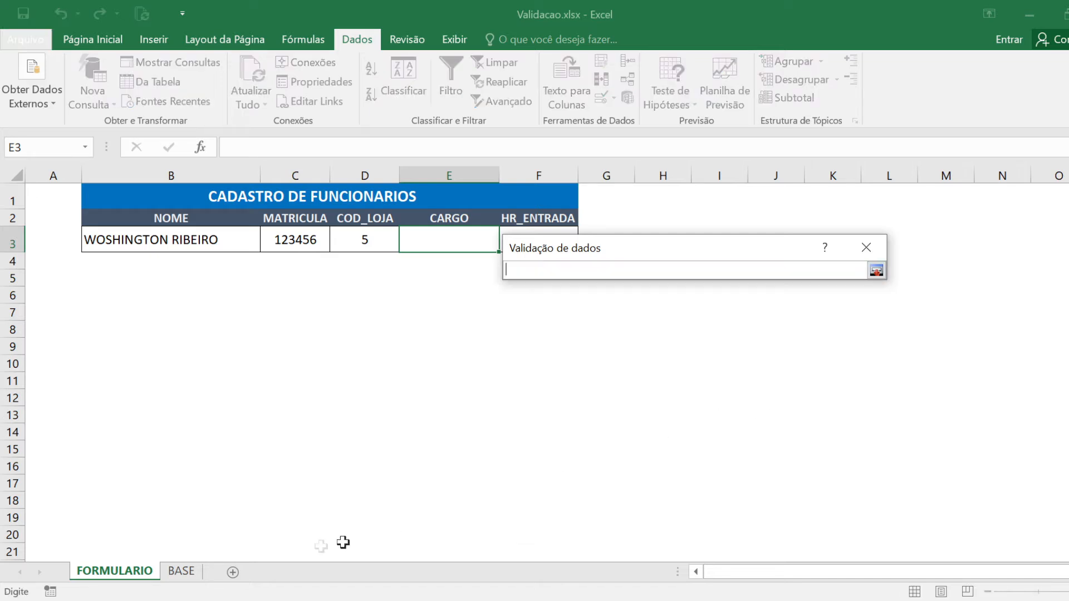
click(181, 572)
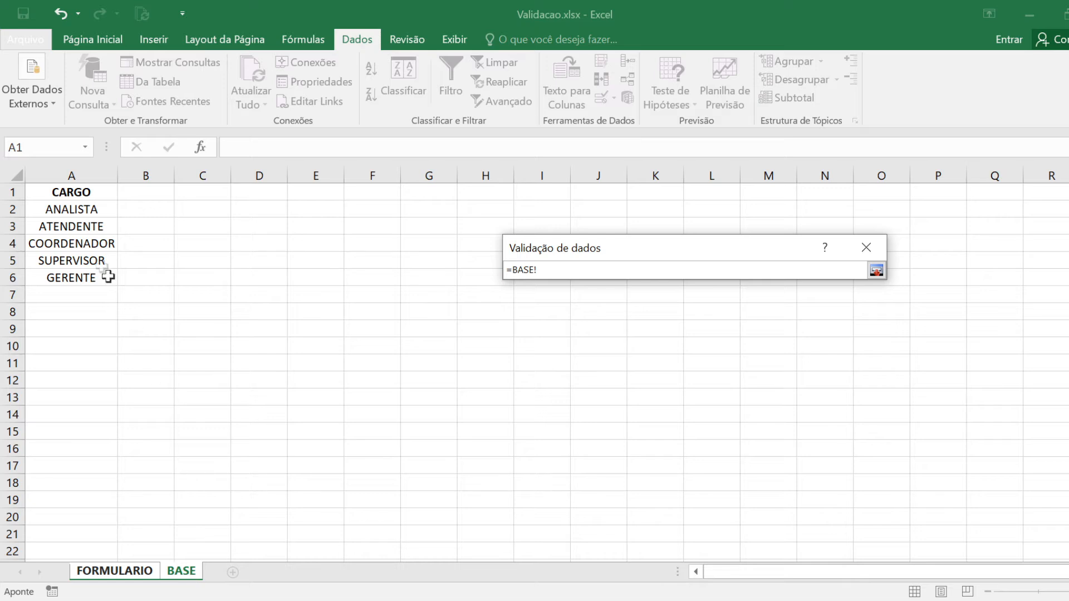
drag(73, 210, 81, 273)
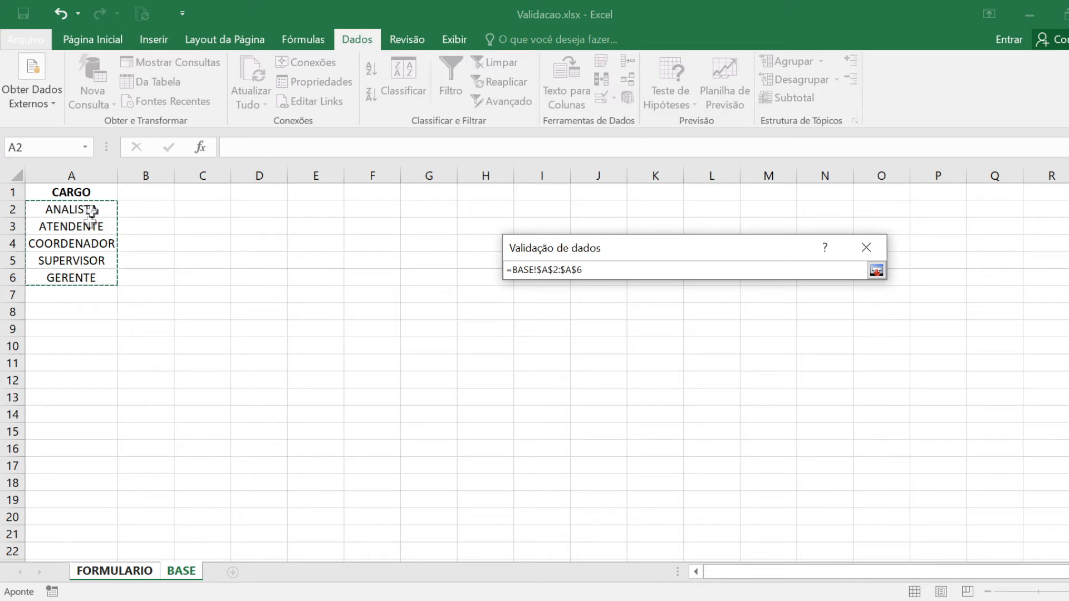
click(876, 271)
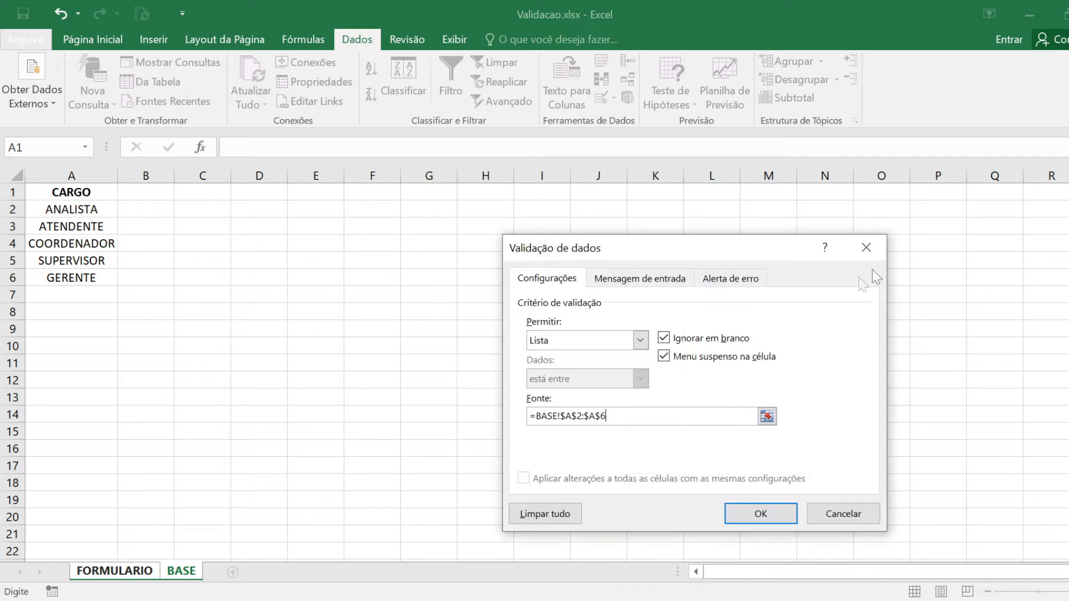
click(760, 513)
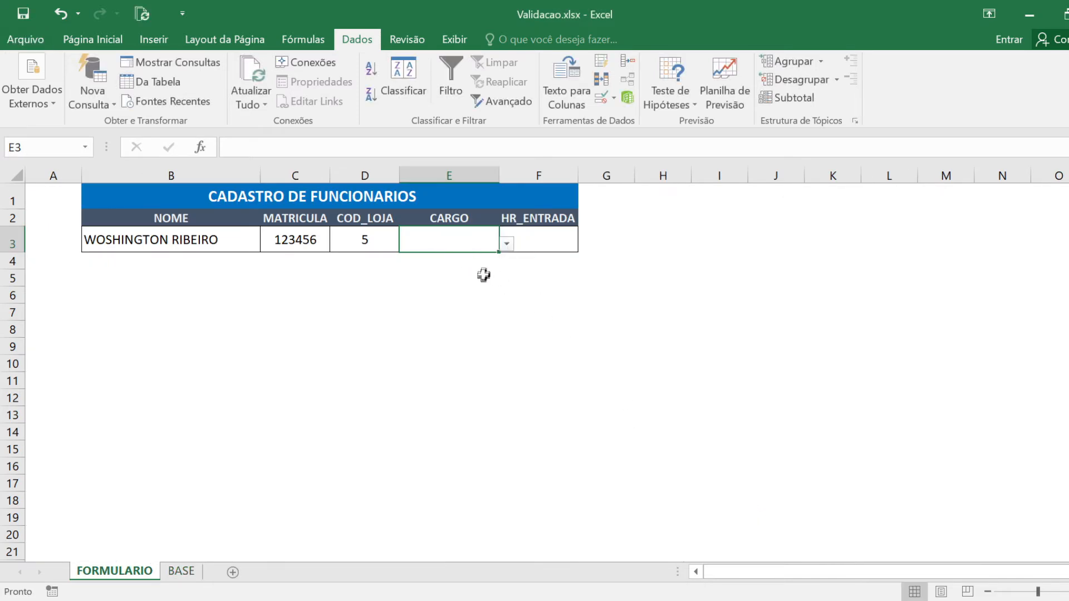
Recheck the positions on the BASE sheet and enter ANALISTA in the CARGO cell E3 on FORMULARIO
click(172, 579)
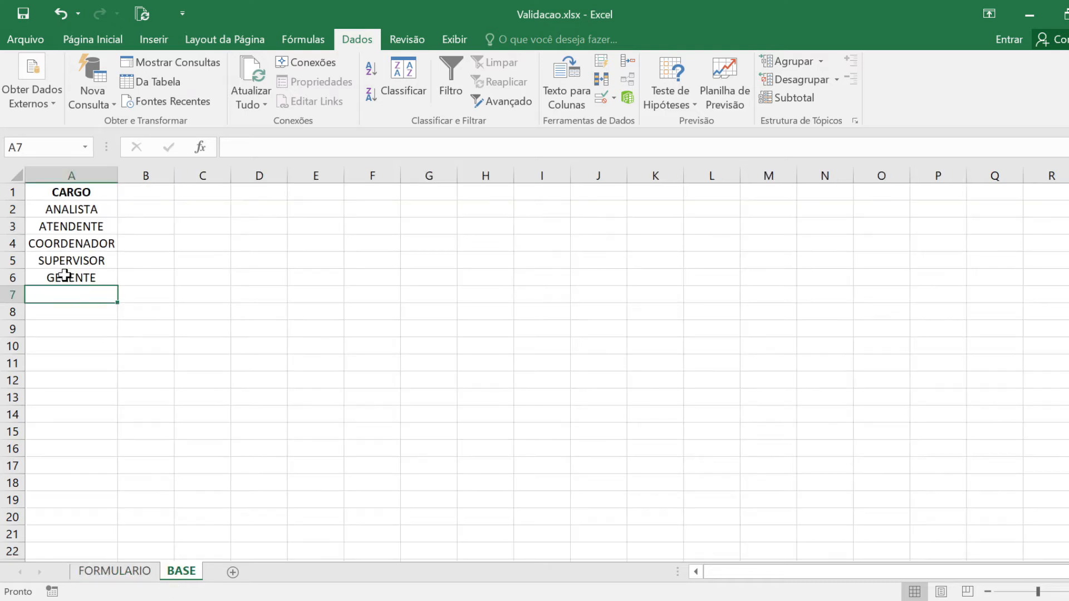
click(114, 571)
text(ANALISTA)
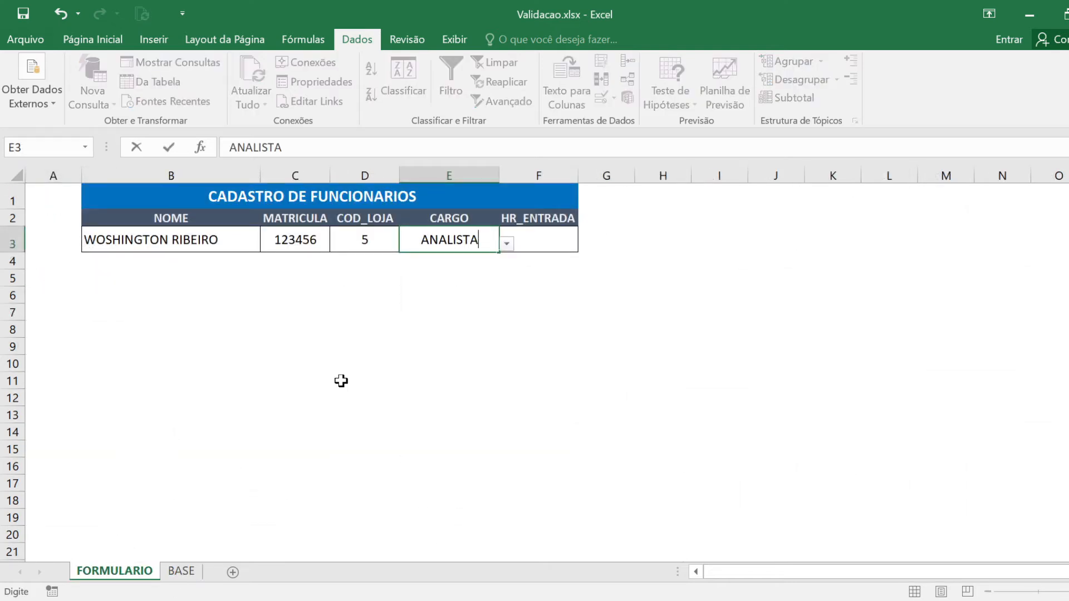
key(Return)
Try to shorten the CARGO entry in E3 to ANALIST and discard the edit
key(Up)
key(F2)
key(BackSpace)
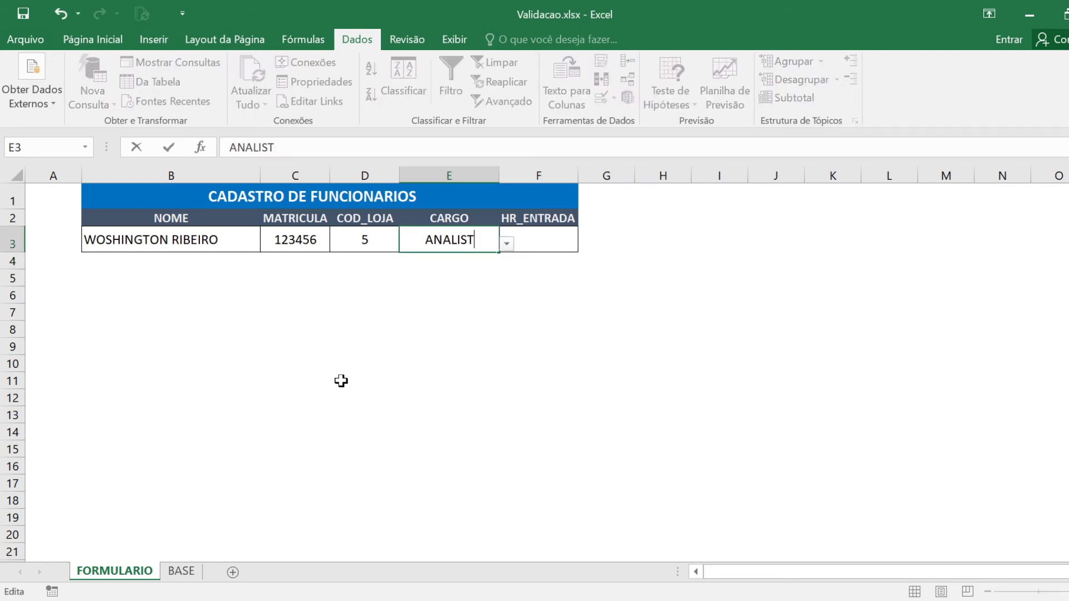
key(Return)
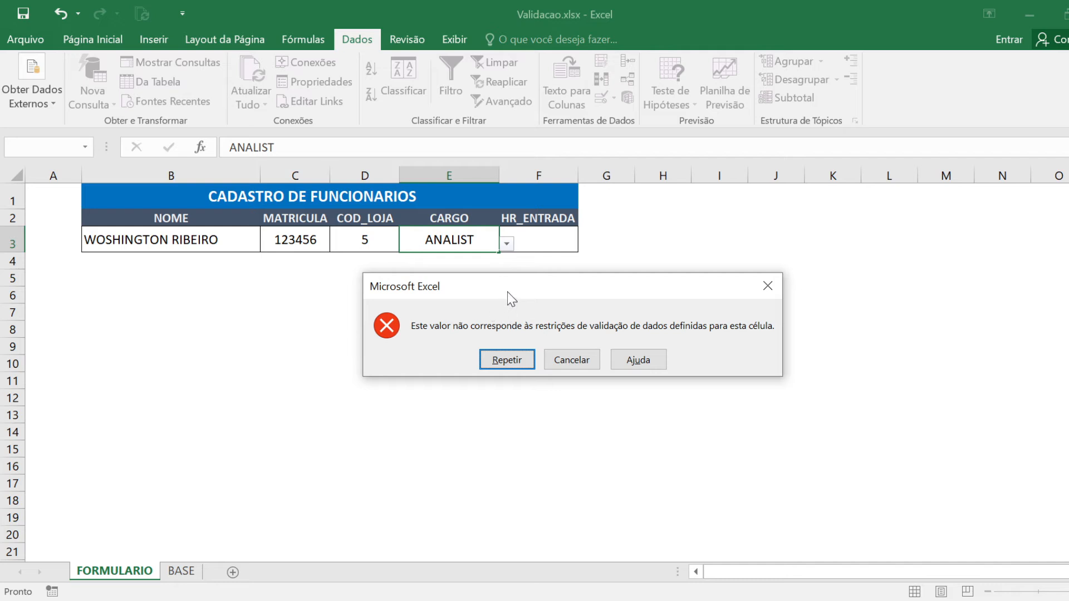
key(Escape)
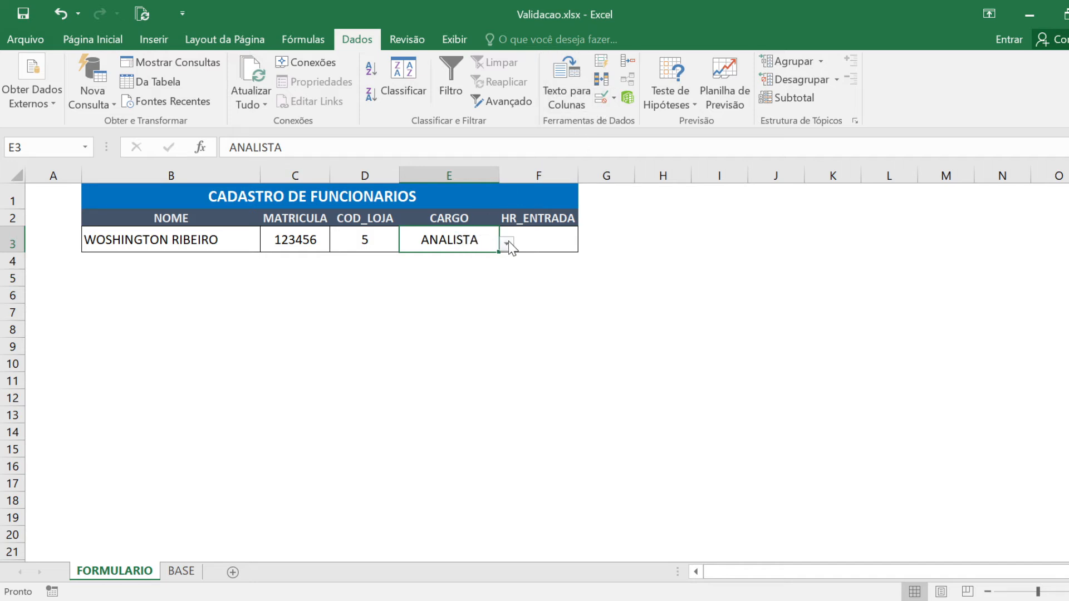
Compare the options offered in the CARGO cell E3 with the positions on the BASE sheet and choose ANALISTA
click(471, 274)
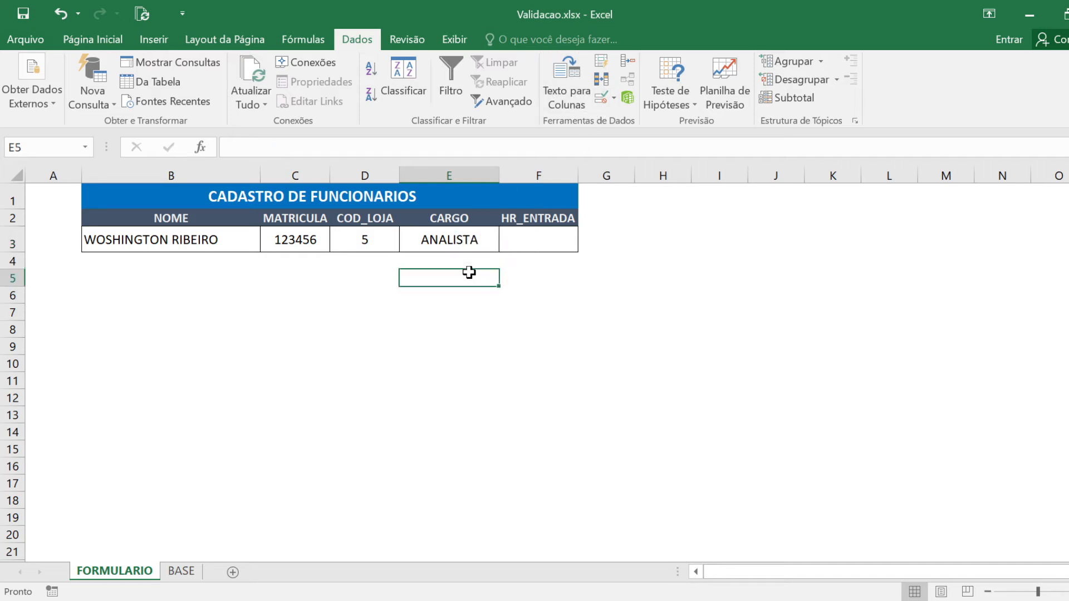
click(477, 244)
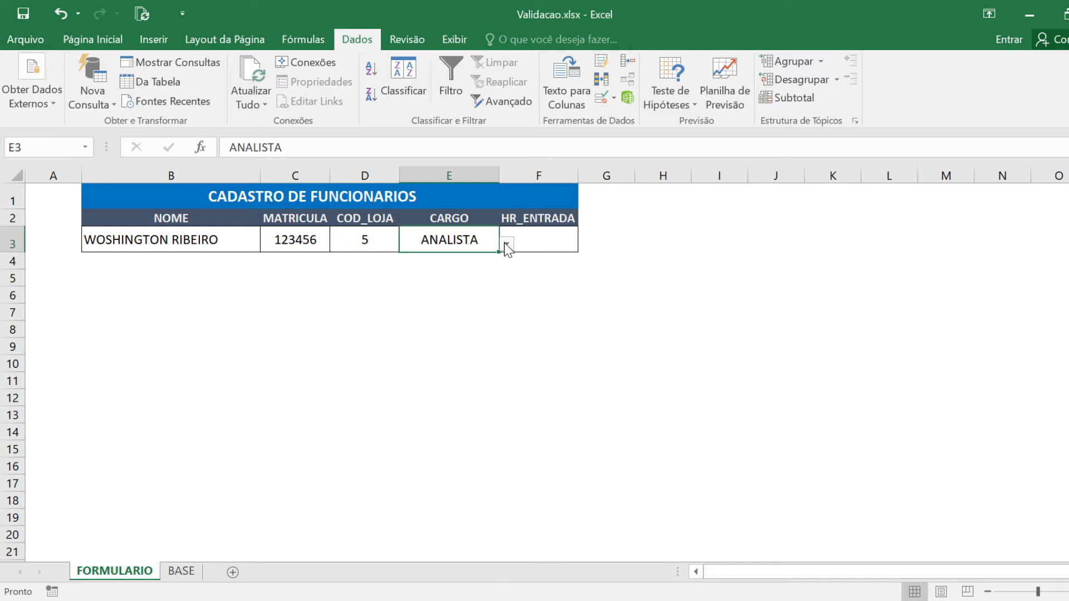
click(507, 245)
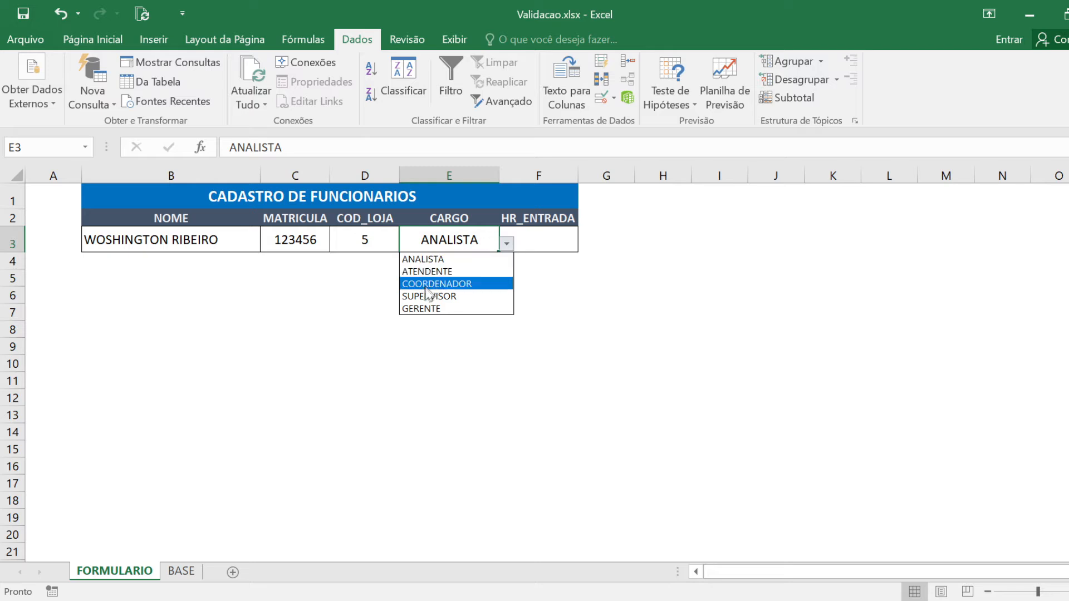
key(Escape)
click(181, 571)
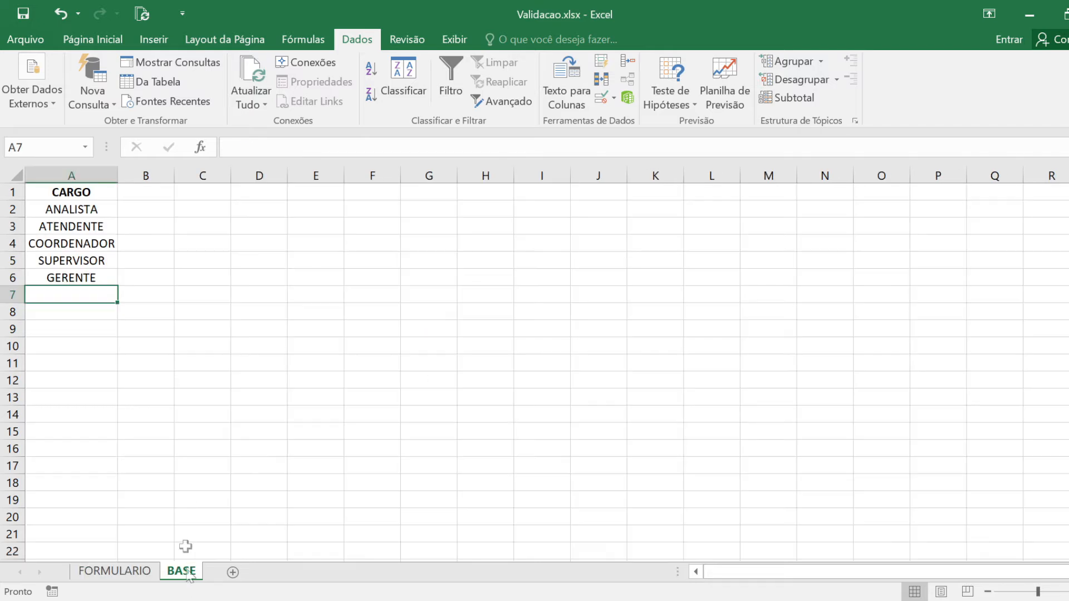
click(114, 571)
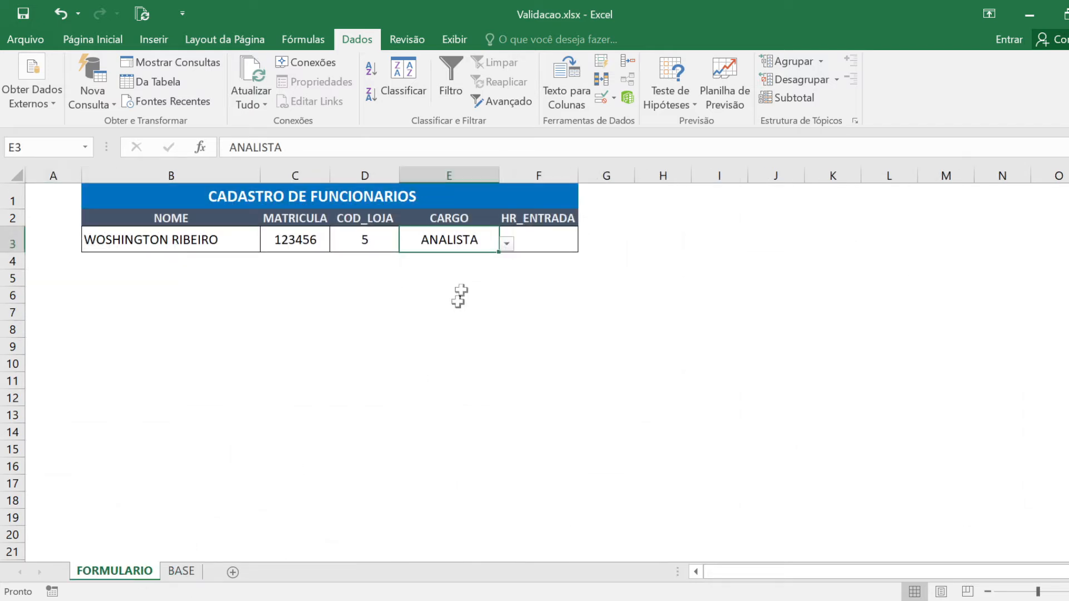
click(507, 244)
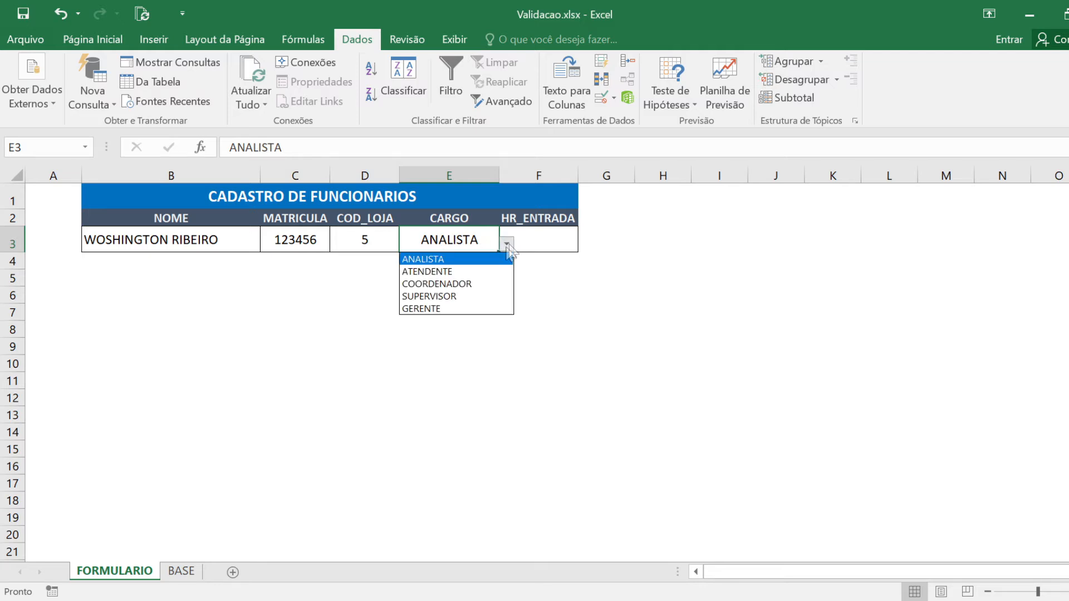
click(454, 240)
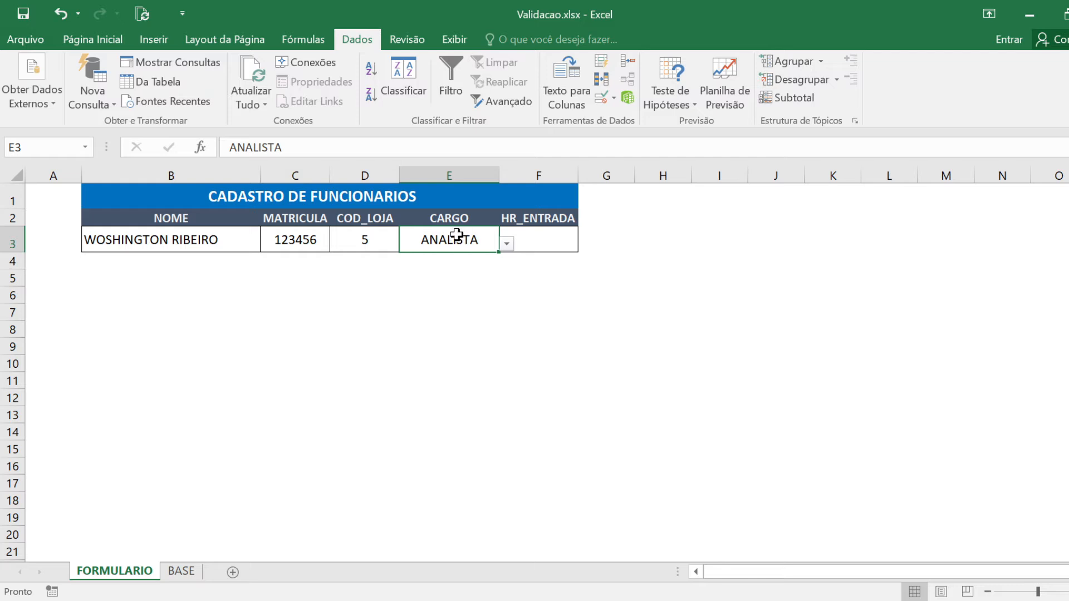
click(507, 244)
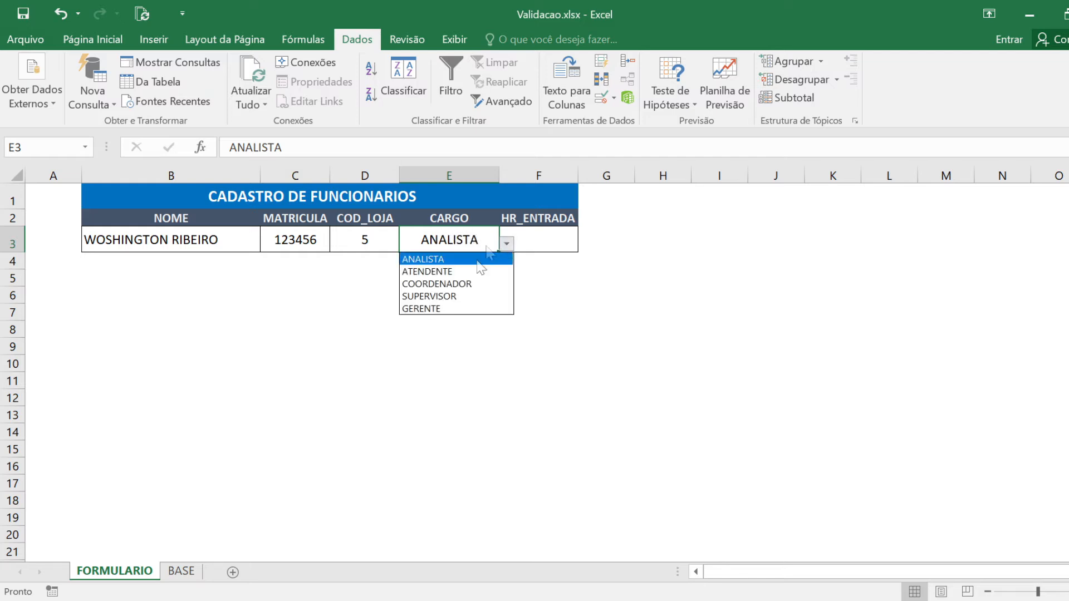
click(467, 259)
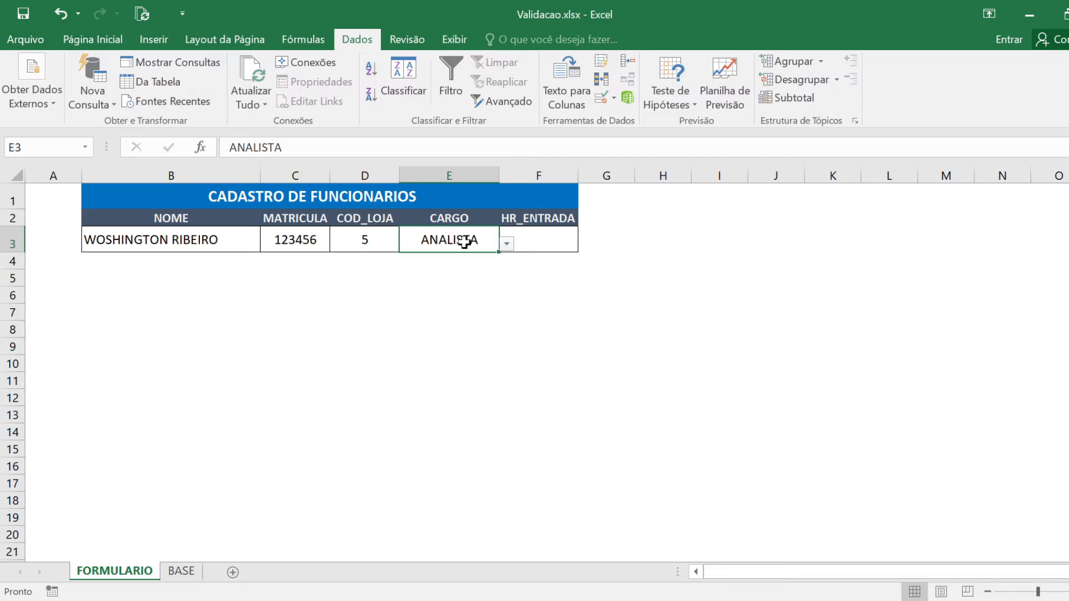
Enter 6HS as the entry time in the HR_ENTRADA cell F3
click(551, 235)
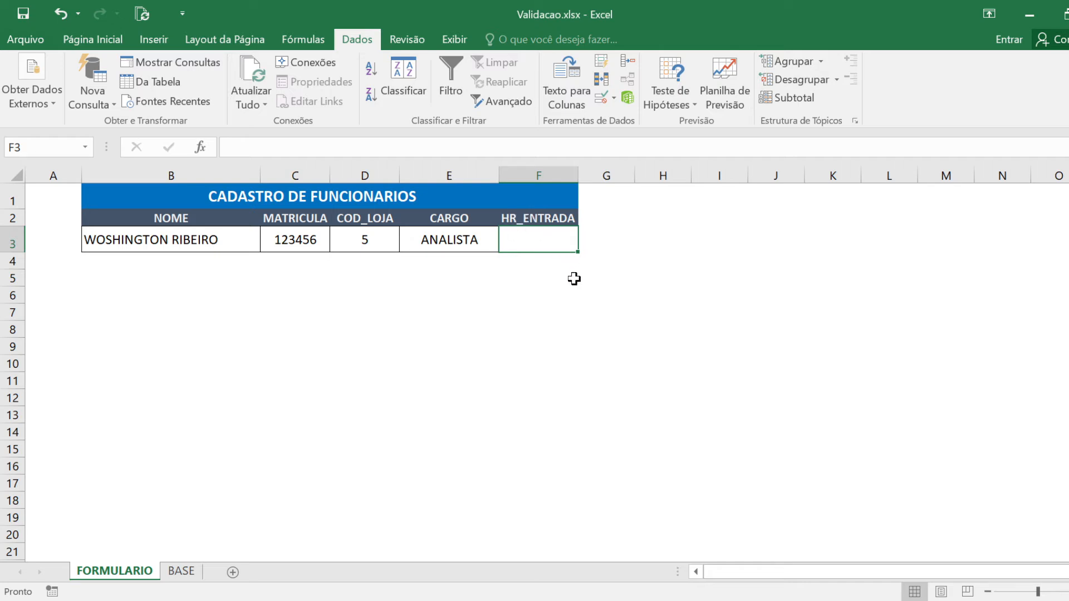
text(6HS)
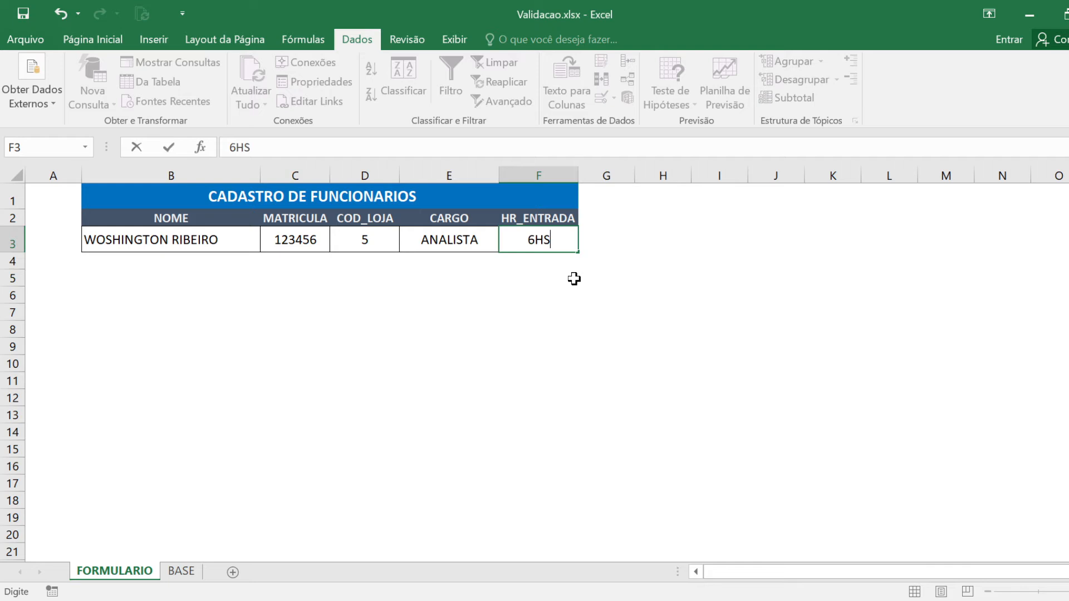
key(Return)
key(Up)
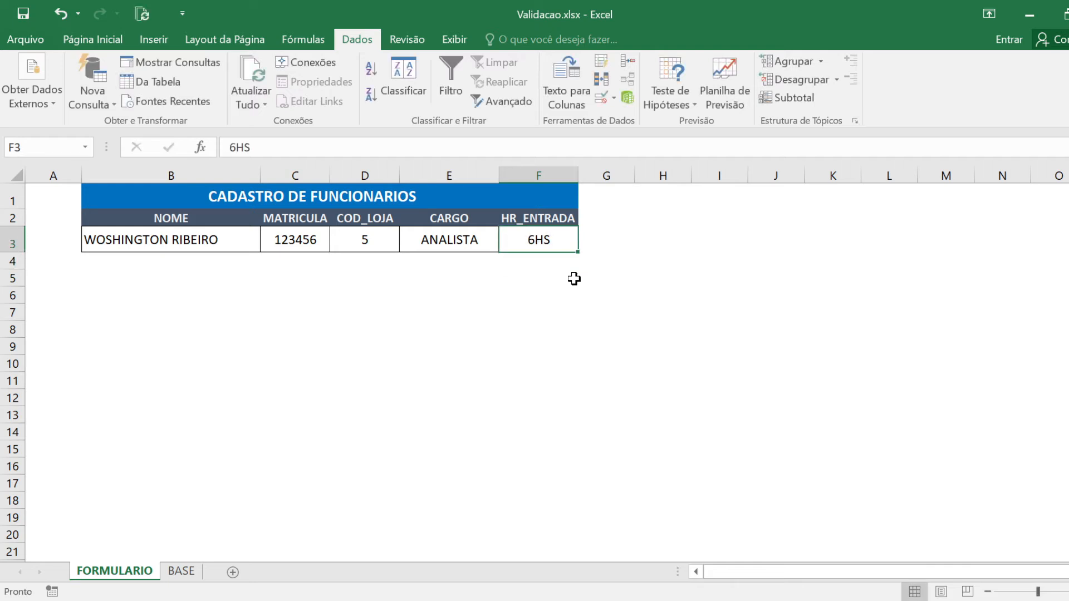
Clear the HR_ENTRADA cell F3 and add a validation rule allowing only times (Hora) between 08:00:00 and 18:00:00
key(Delete)
click(600, 98)
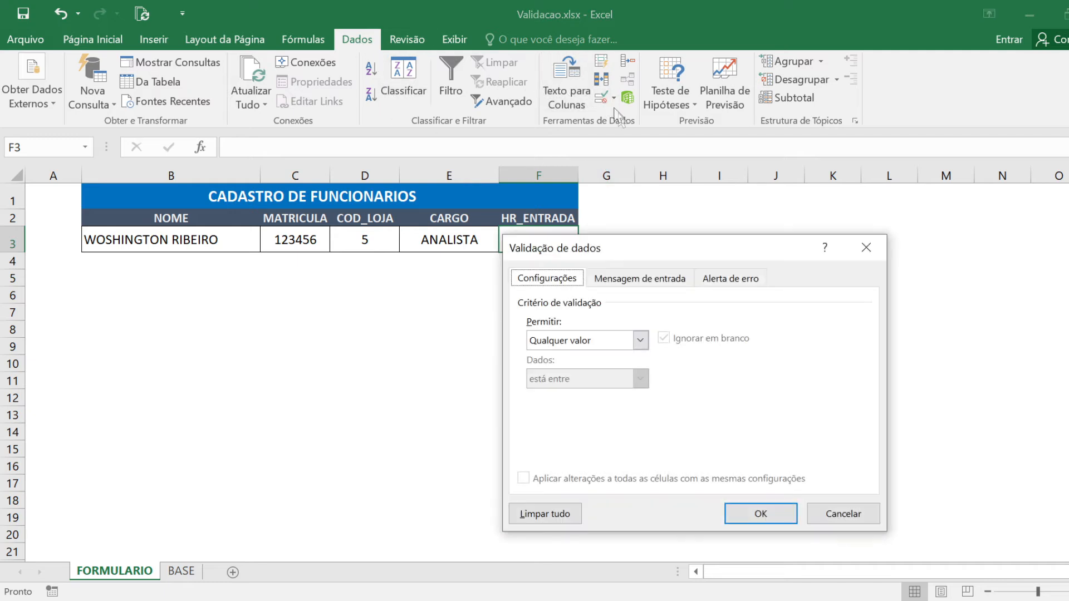
click(640, 340)
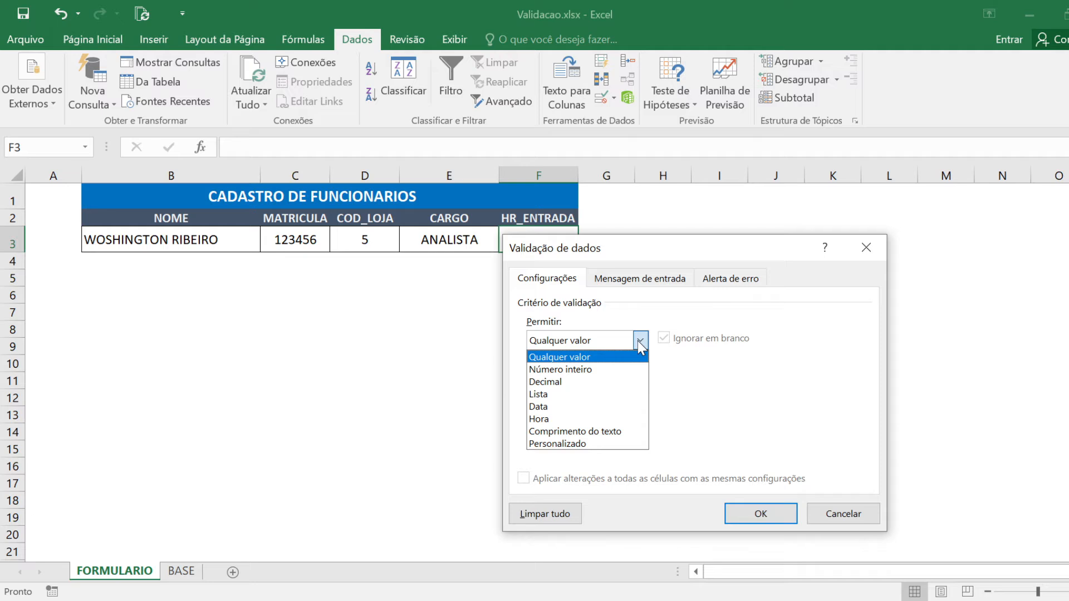
click(565, 419)
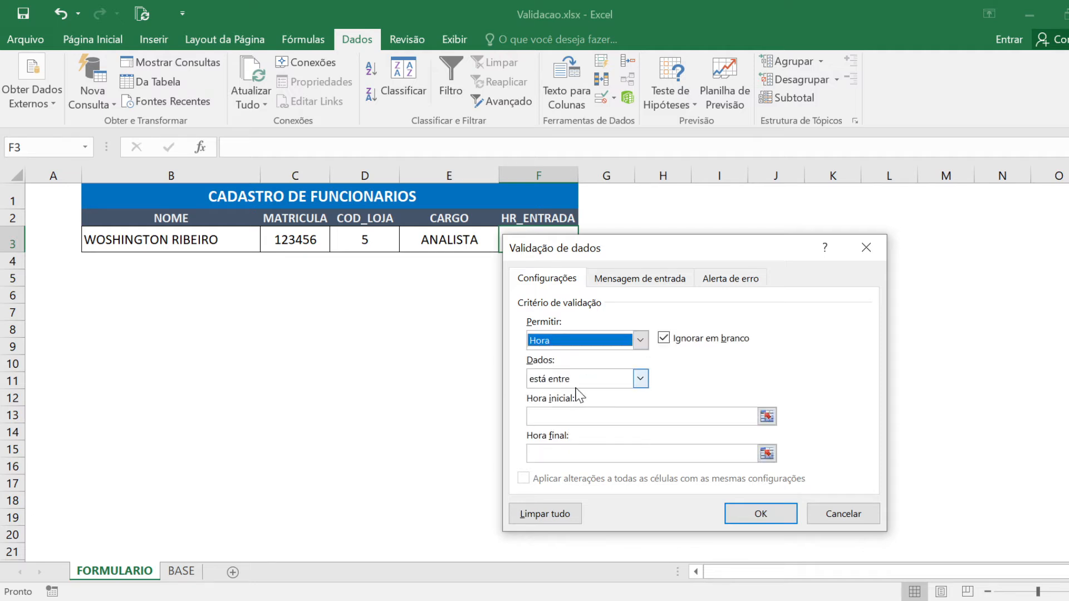
click(566, 416)
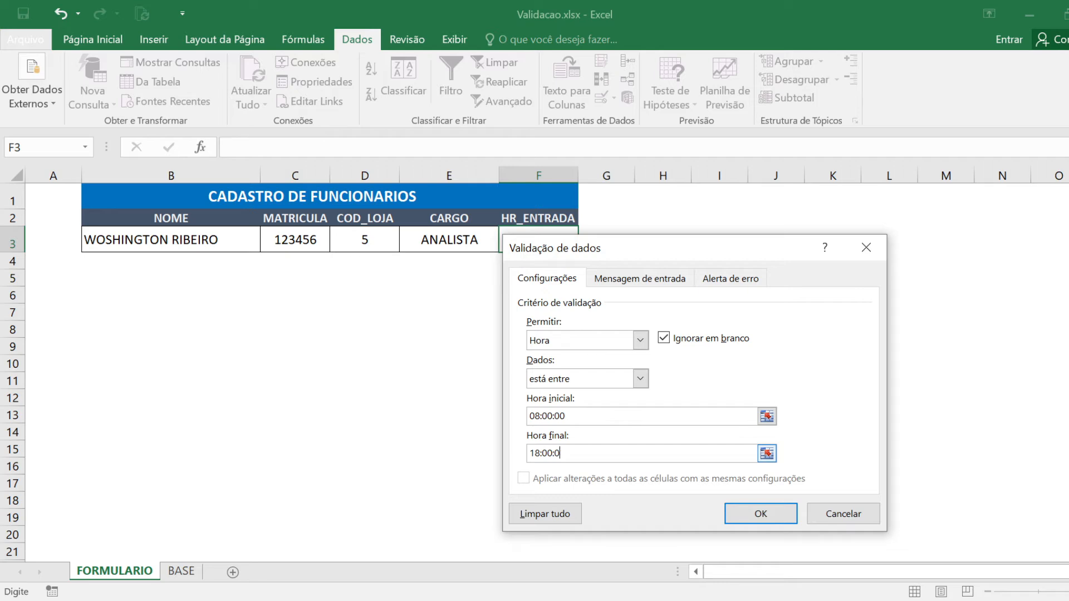
click(766, 510)
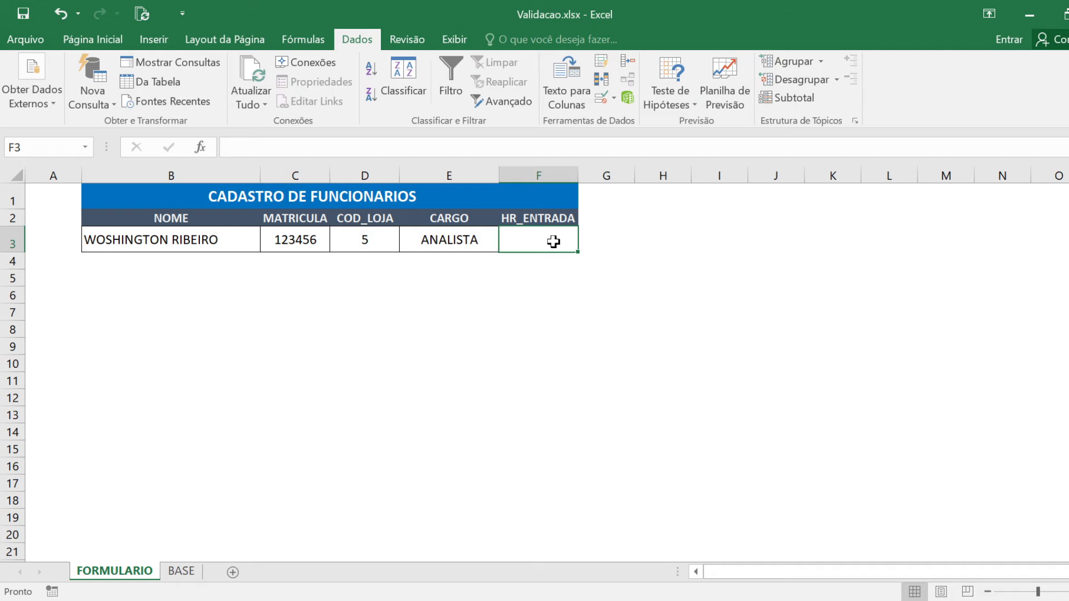
Test the time rule by trying 07:00:00 in the HR_ENTRADA cell F3, and discard the entry
text(07:00)
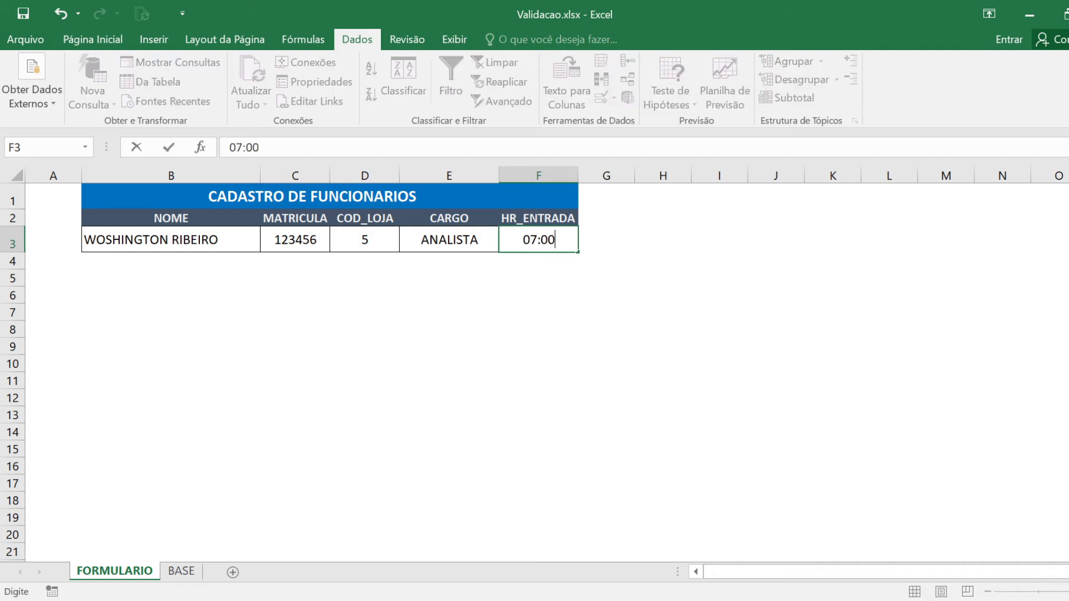
text(:00)
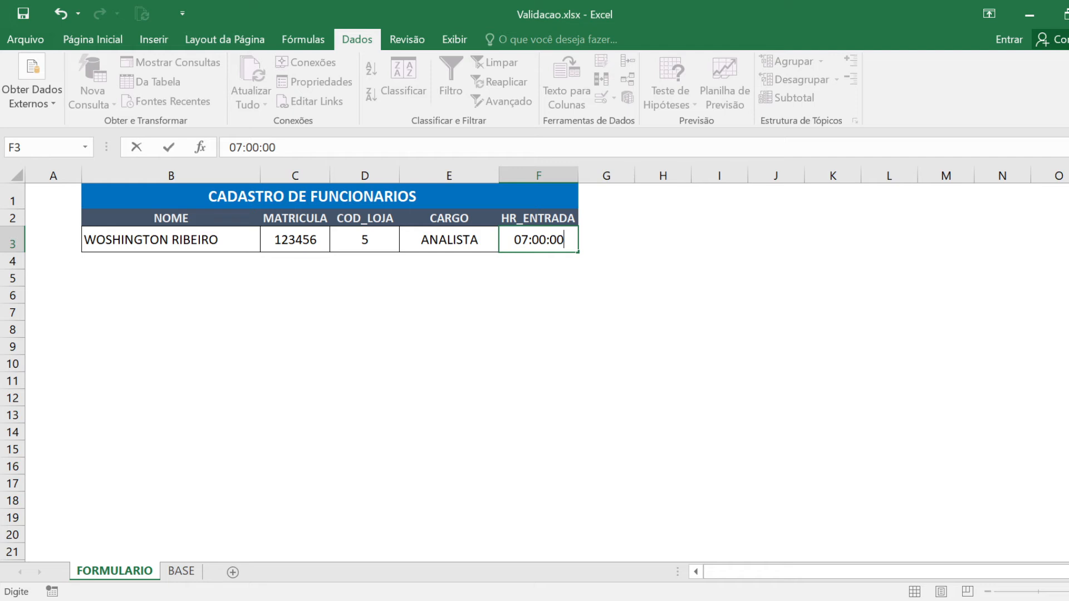
key(Return)
key(Escape)
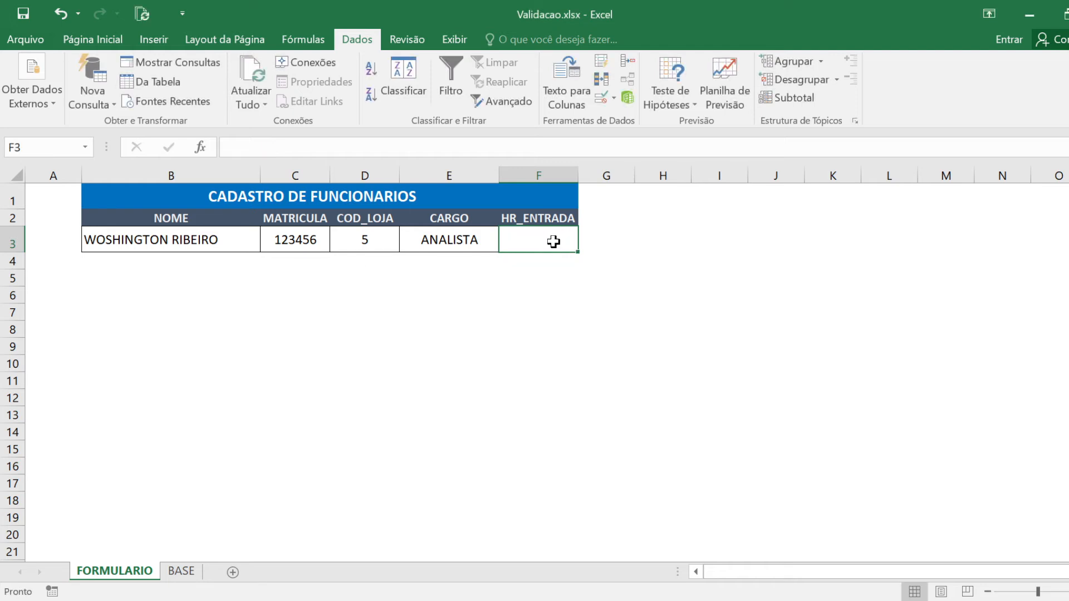
Enter 08:00:00 as the entry time in the HR_ENTRADA cell F3
text(08:)
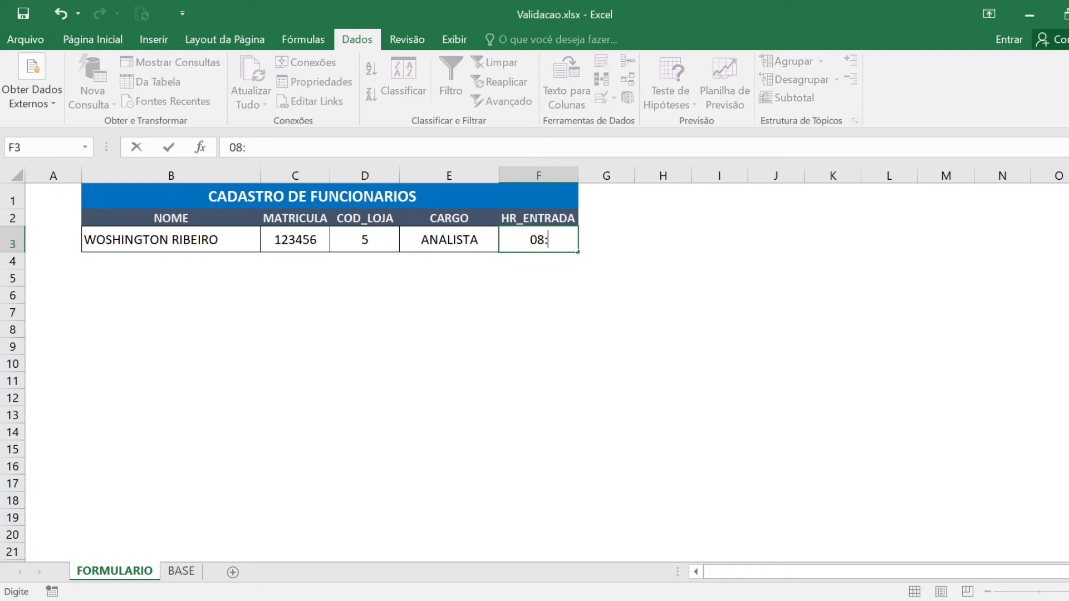
text(00:00)
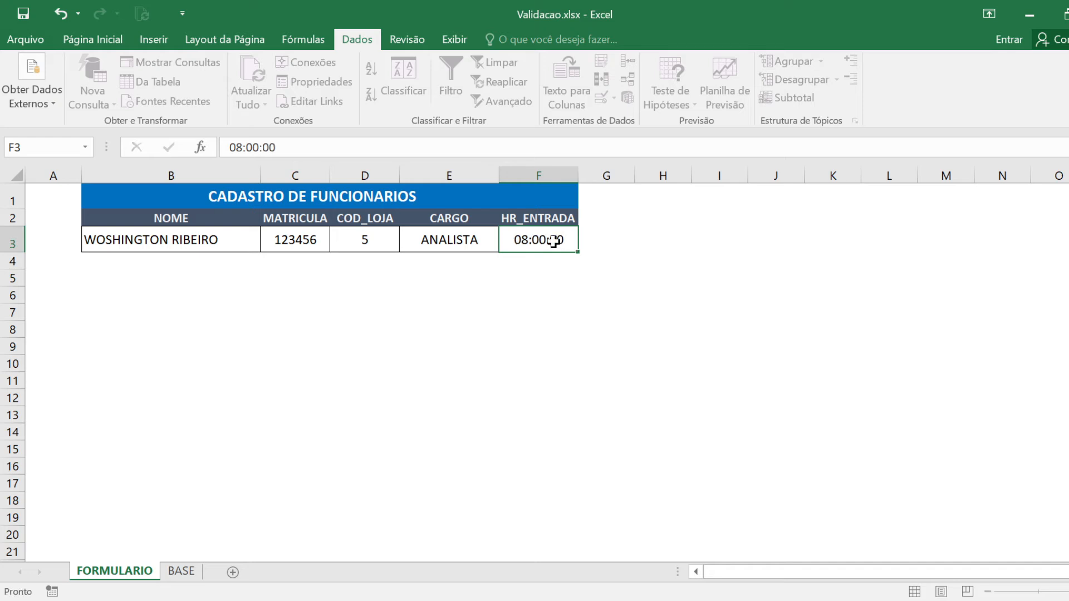
key(Return)
Test the upper time limit by trying 18:01:00 in the HR_ENTRADA cell F3, and discard the entry
click(554, 241)
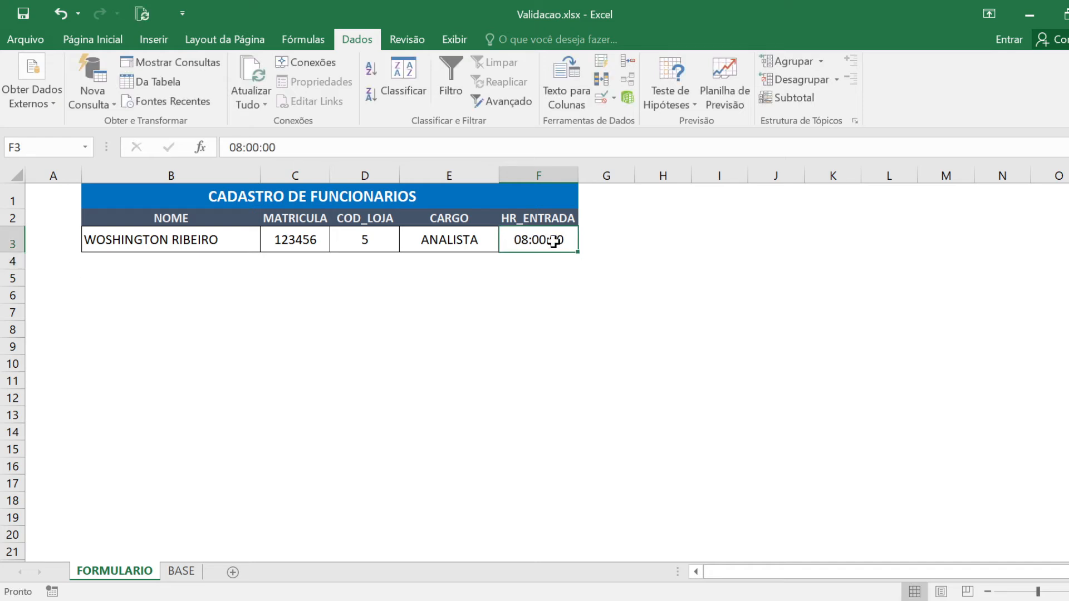
text(1)
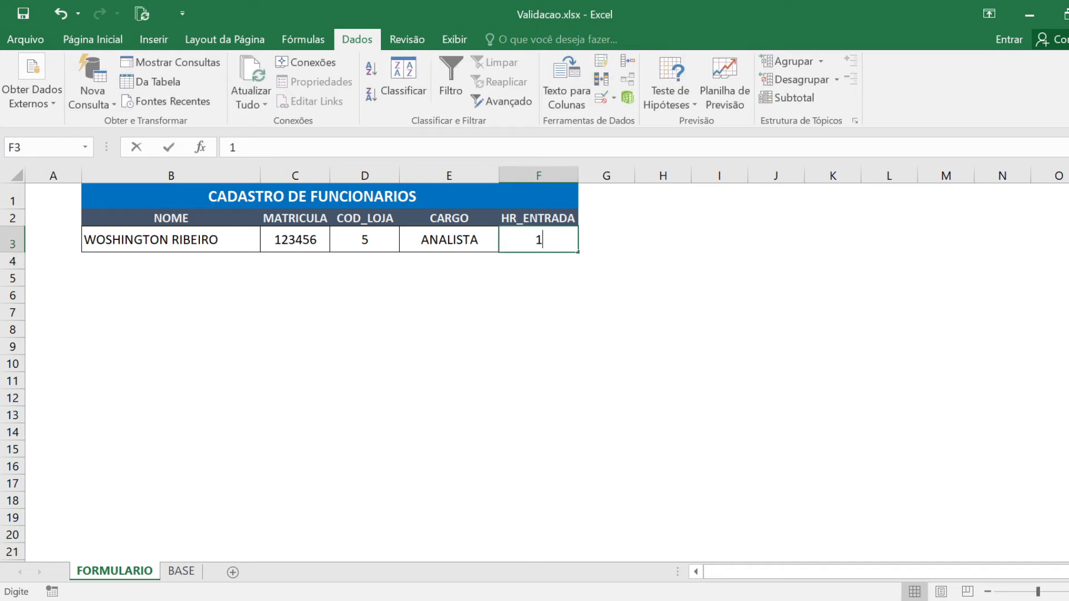
text(8:01:00)
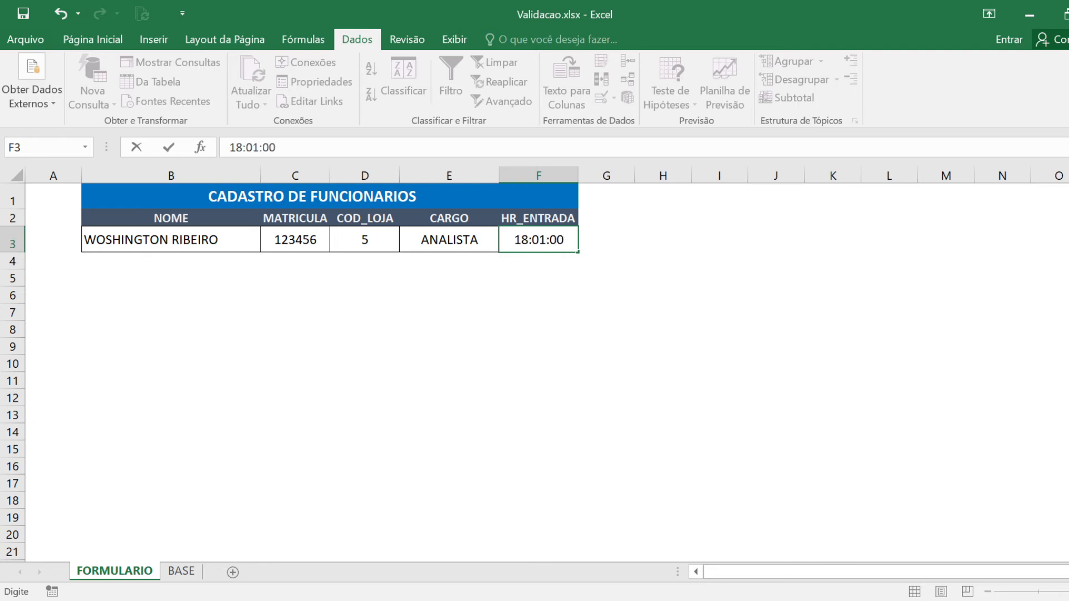
key(Return)
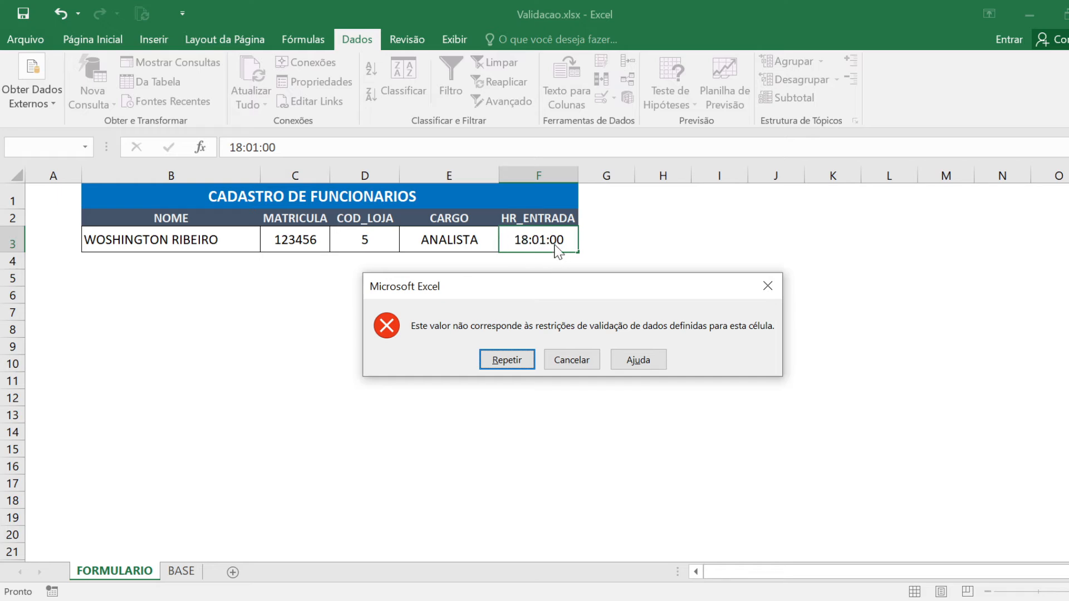
key(Escape)
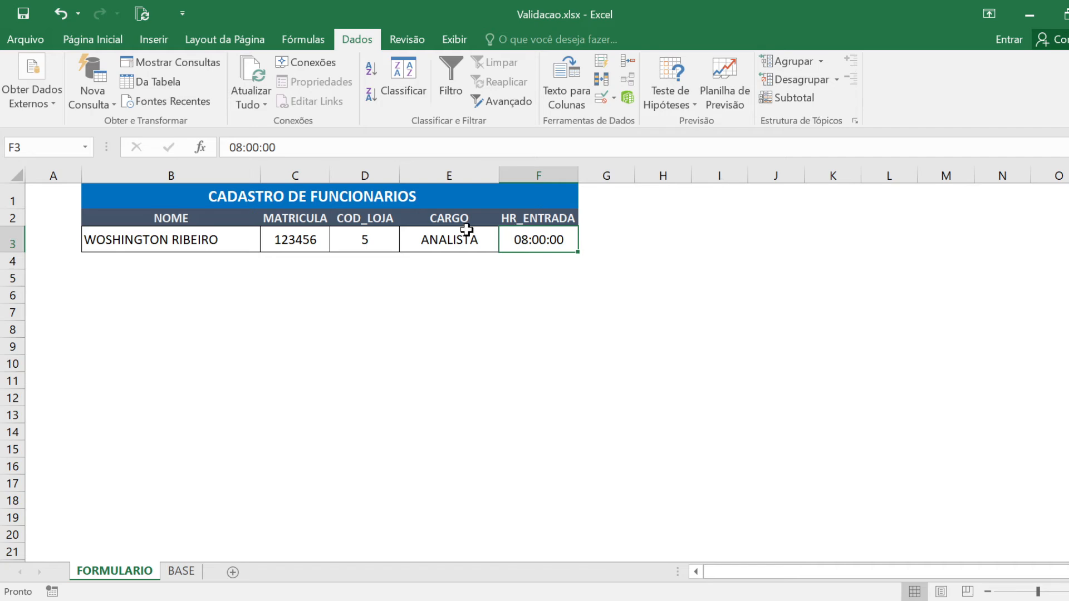
Extend the title bar and the HR_ENTRADA header and entry cell into column G to add another form field
drag(536, 218, 575, 251)
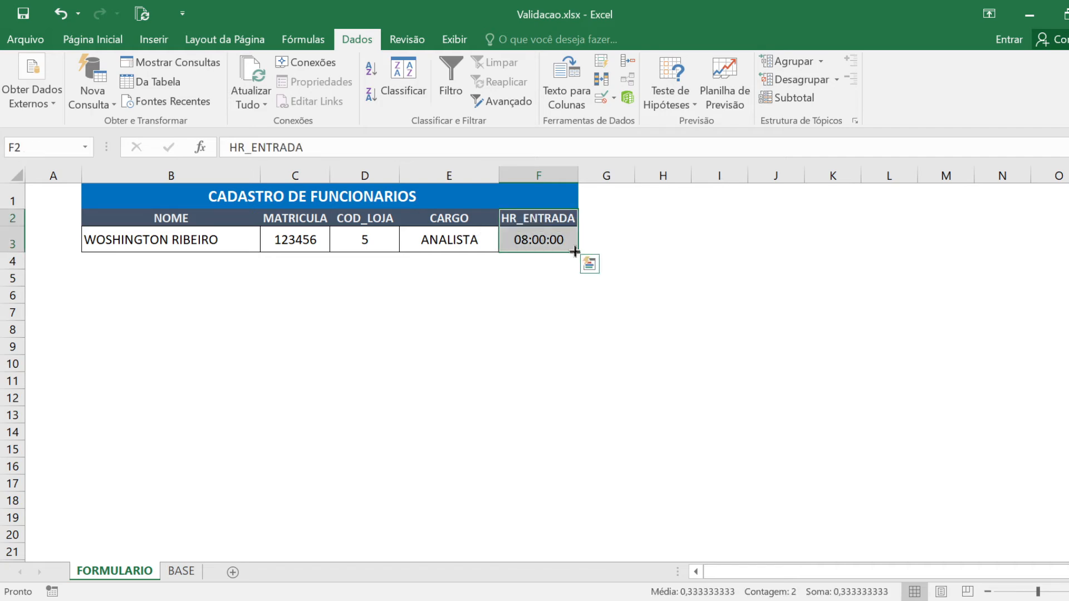
click(560, 192)
drag(578, 208, 634, 253)
Name the new field DT_INICIO in header cell G2 and fit the width of column G to its content
click(600, 223)
text(DA)
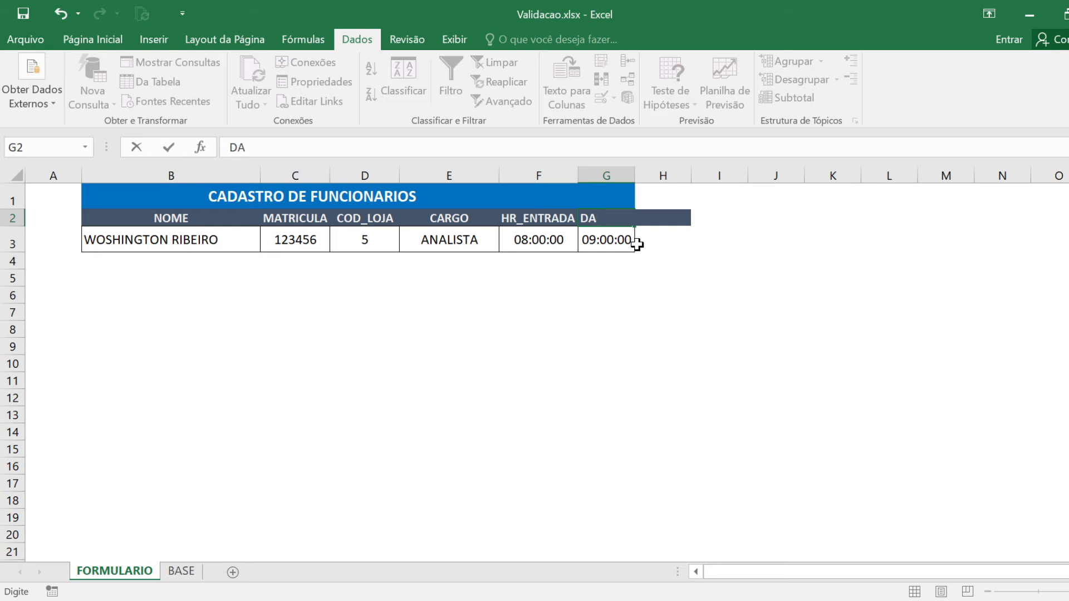
key(BackSpace)
text(T_INICIO)
key(Return)
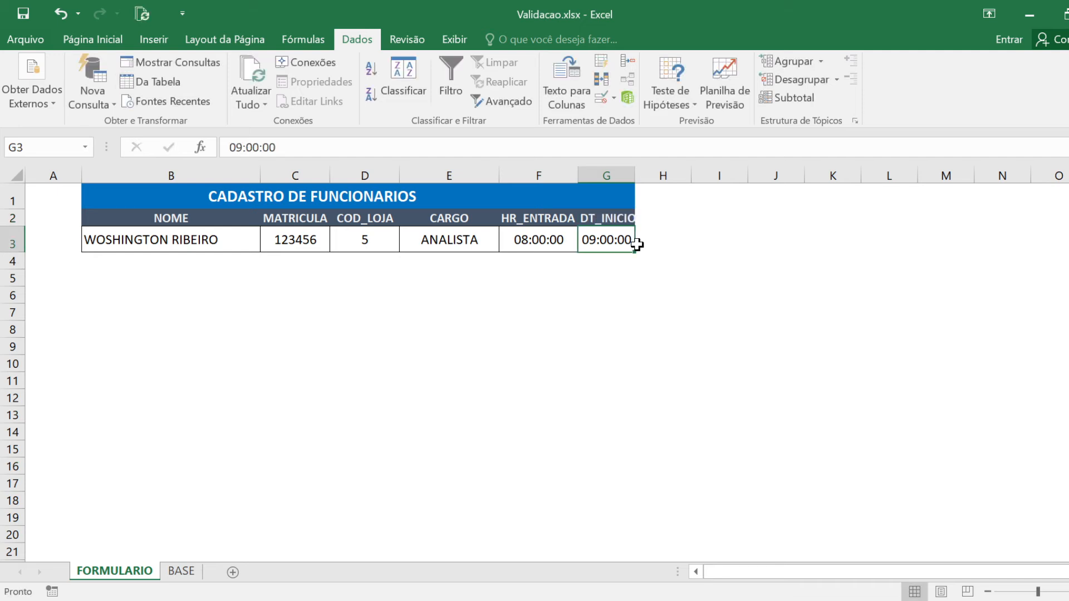
double_click(635, 176)
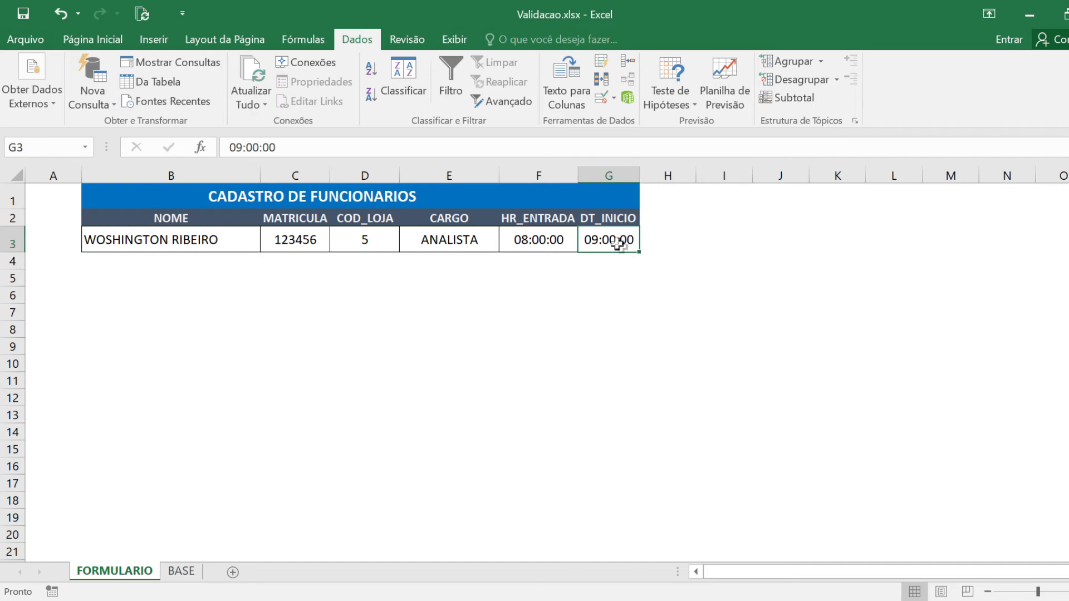
Change the validation of the DT_INICIO cell G3 to allow only dates (Data) between 14/09/2021 and 14/10/2021
click(601, 98)
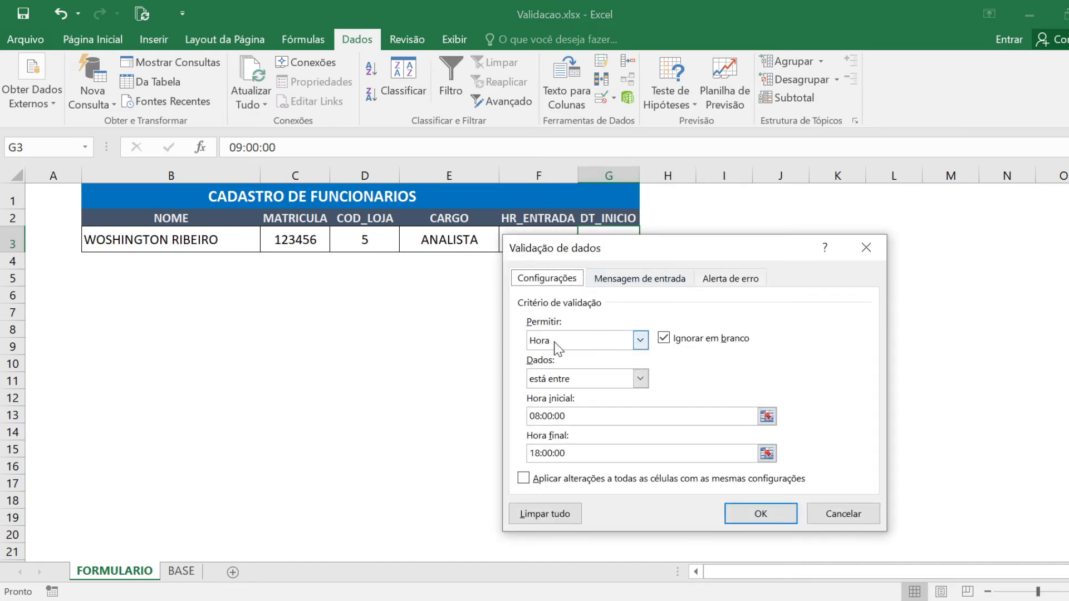
click(640, 340)
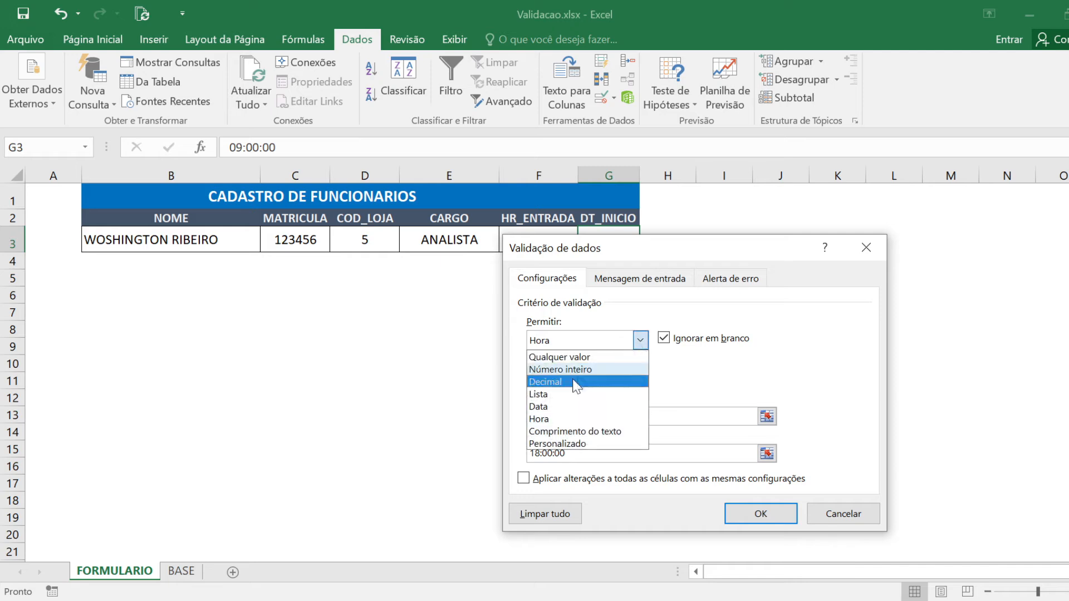
click(551, 406)
drag(573, 416, 504, 416)
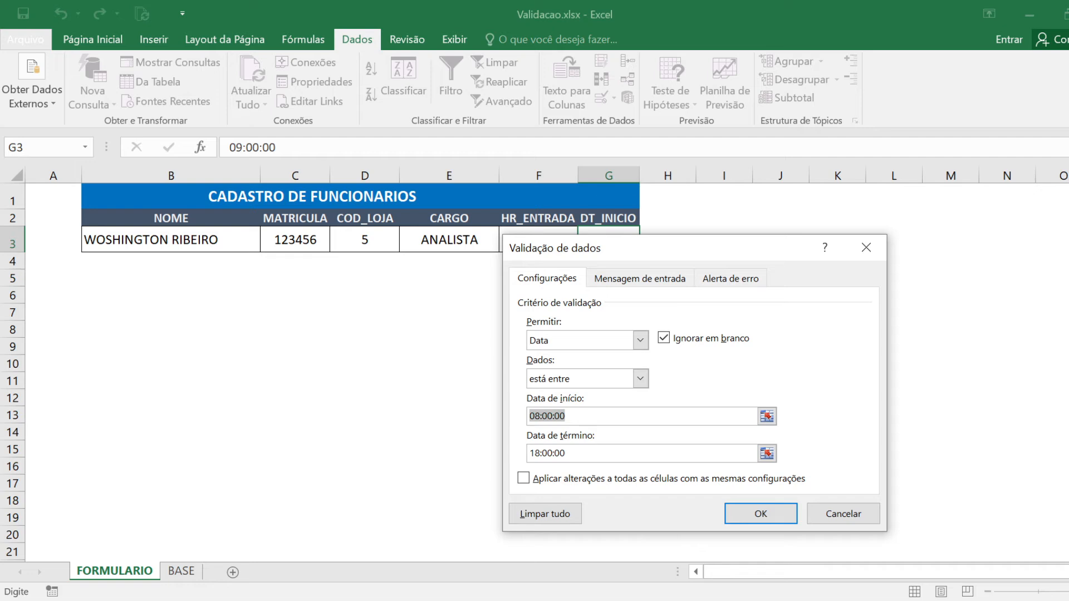
text(14/09/2021)
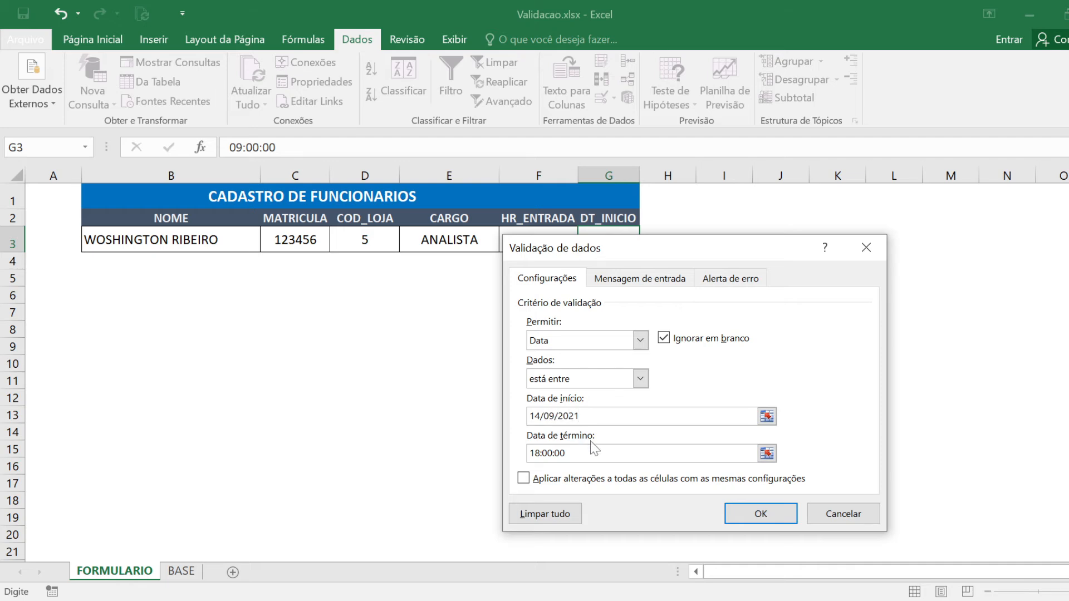
key(Tab)
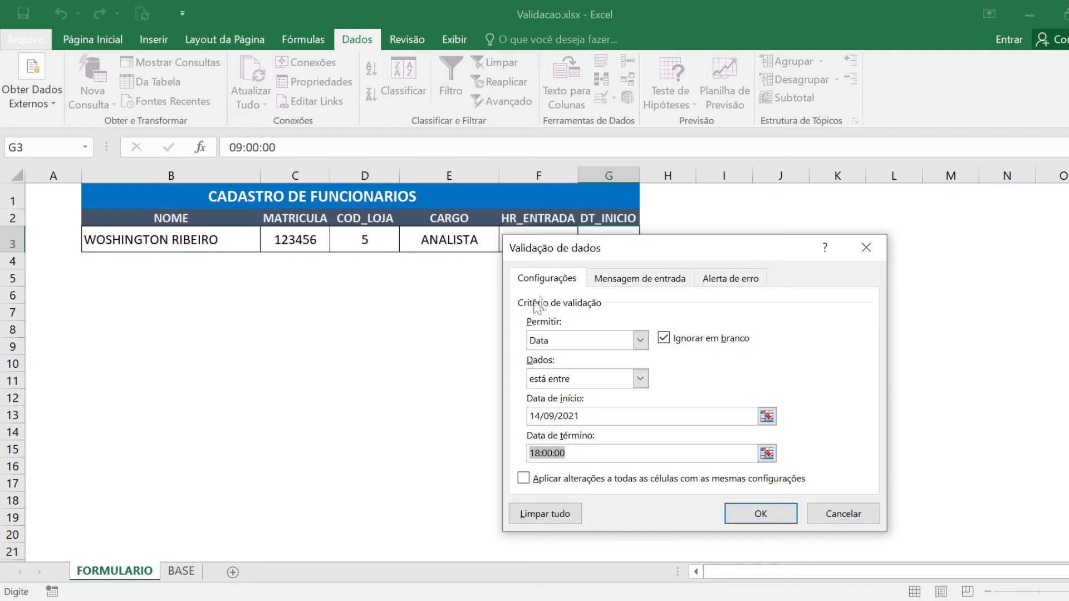
drag(591, 257, 735, 219)
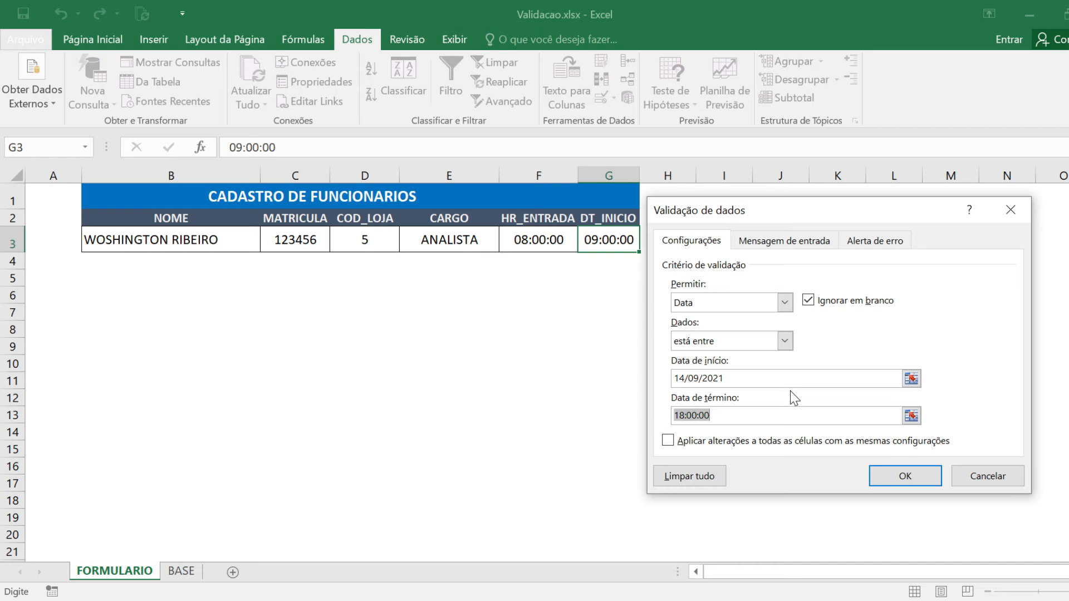
text(14/10/2021)
click(906, 476)
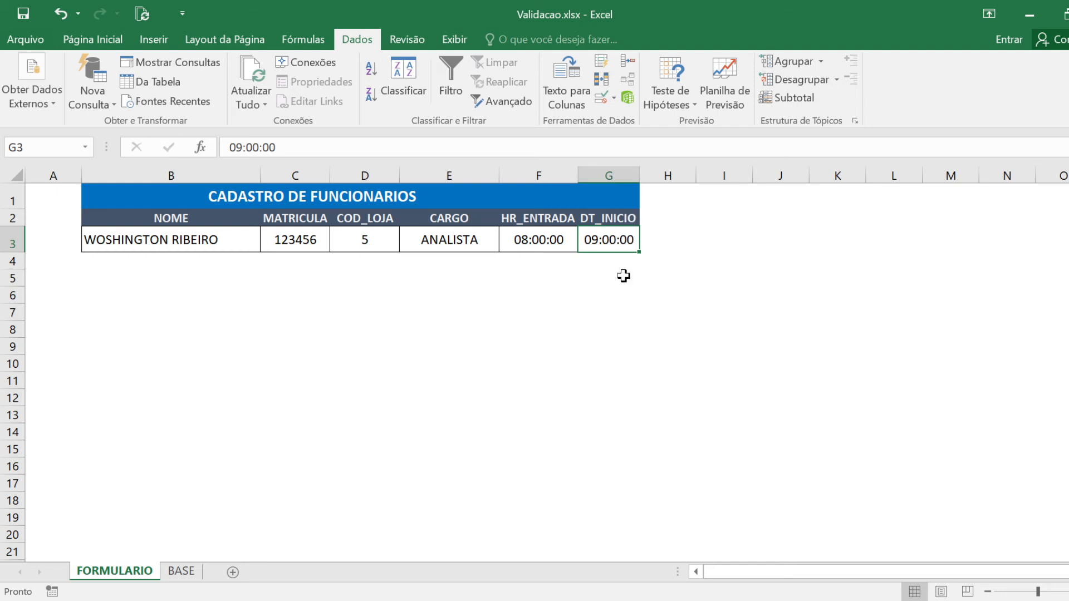
Test the date rule by trying 15/10/2021 in the DT_INICIO cell G3, and discard the entry
text(15/)
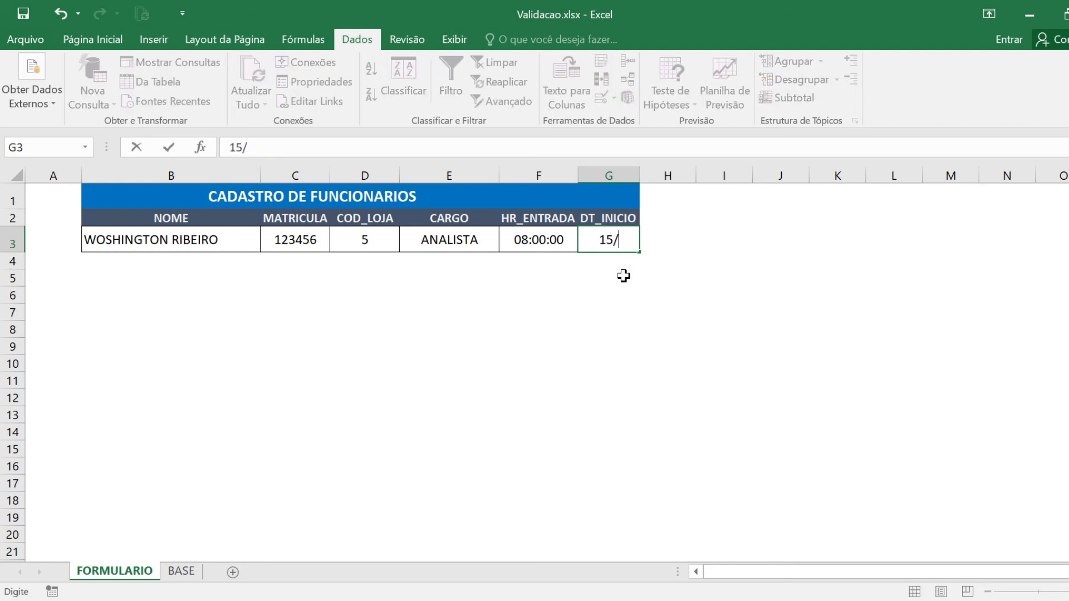
text(10/2021)
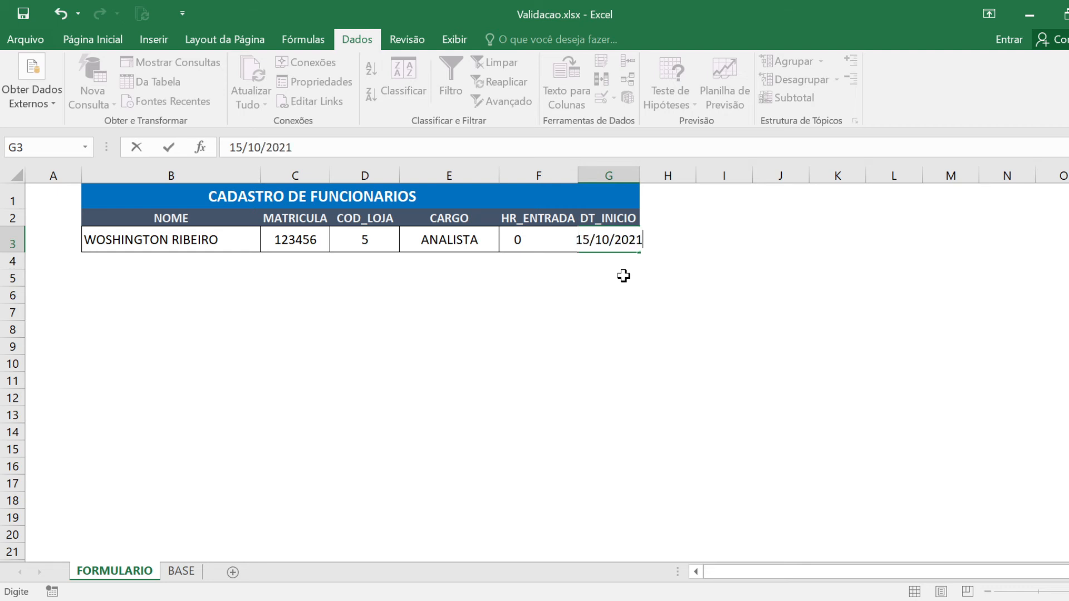
key(Return)
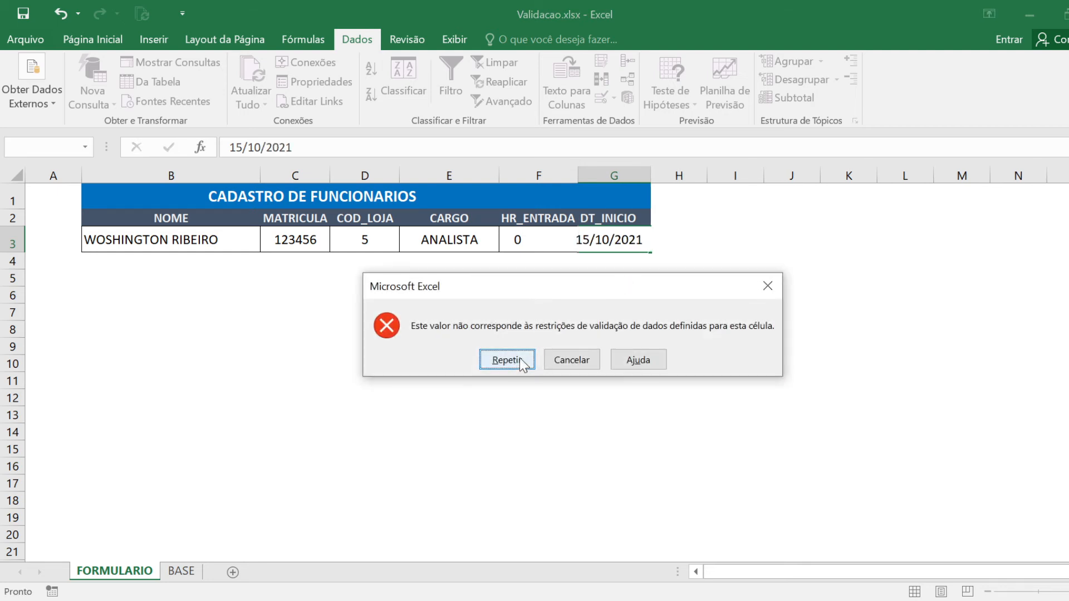
key(Escape)
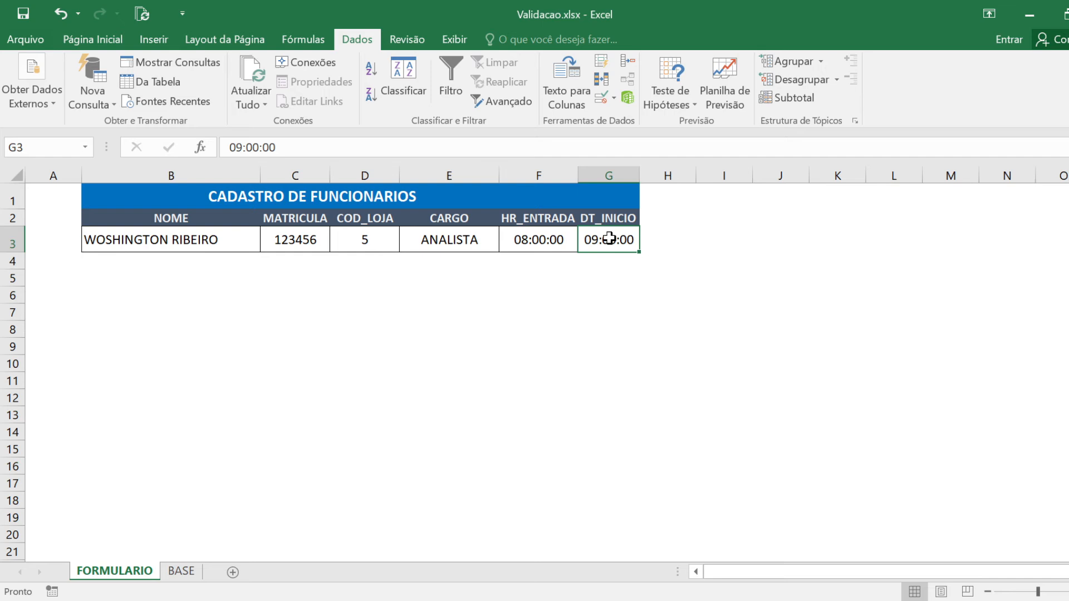
Enter 14/09/2021 as the start date in the DT_INICIO cell G3 and select the validated fields C3:G3
text(14/09/2021)
key(Return)
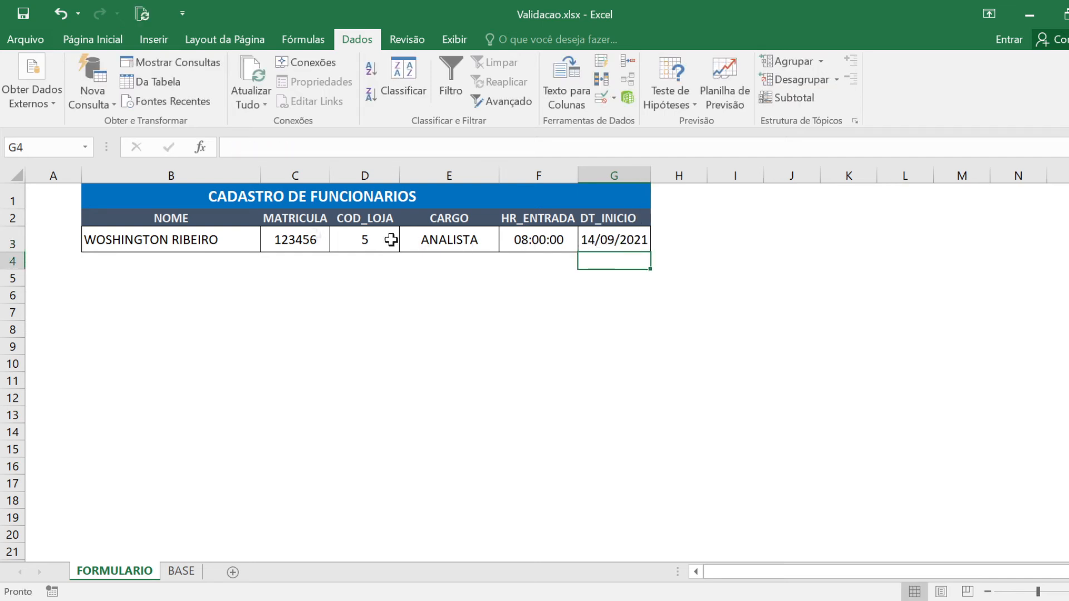
drag(305, 234, 596, 241)
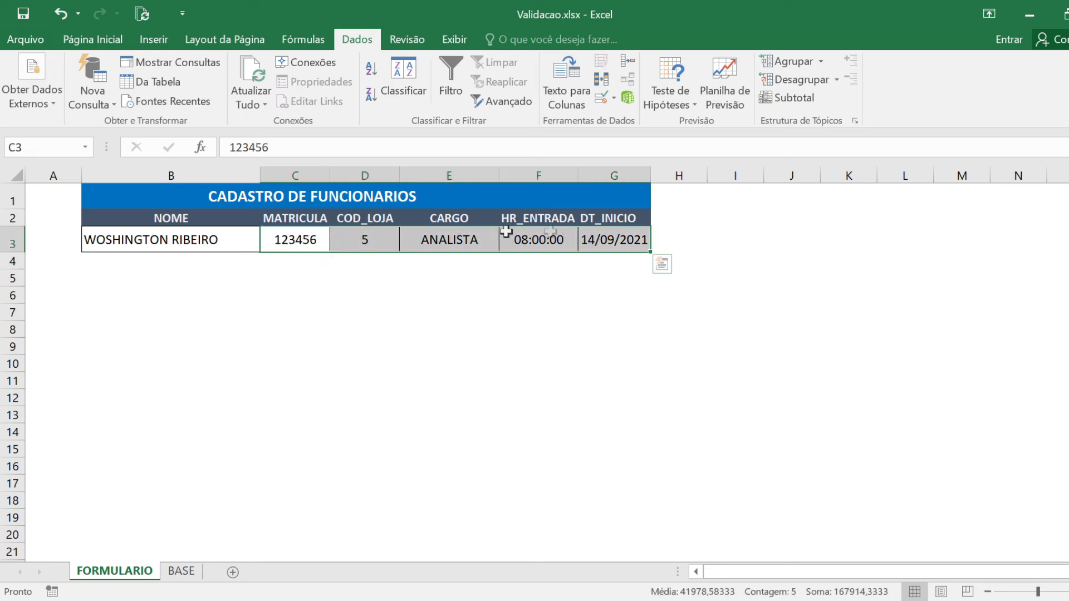
Test the date rule with text by trying A in the DT_INICIO cell G3, and discard the entry
click(608, 233)
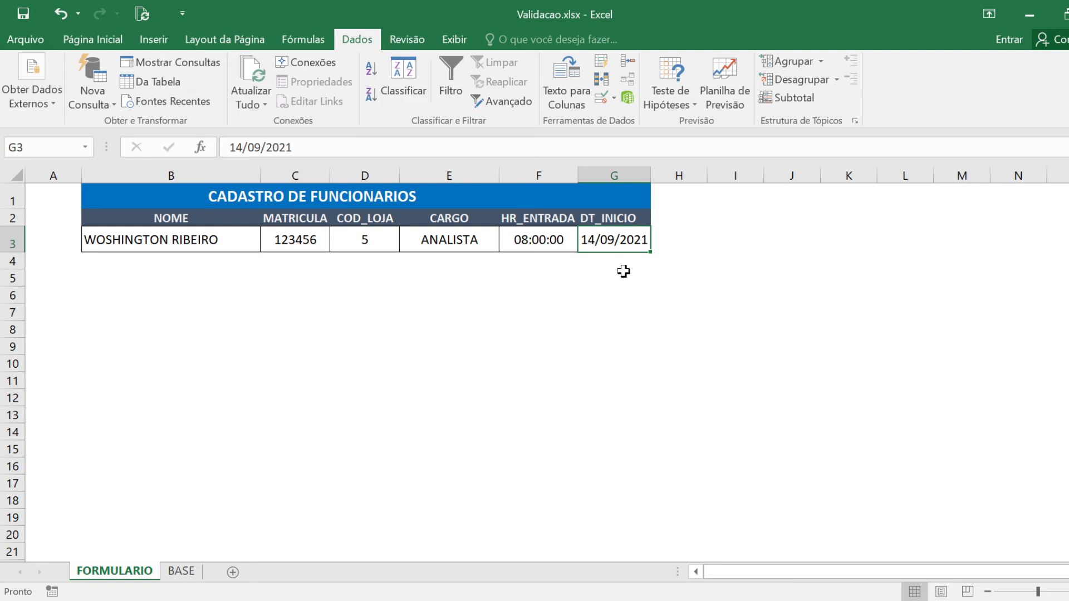
text(A)
key(Return)
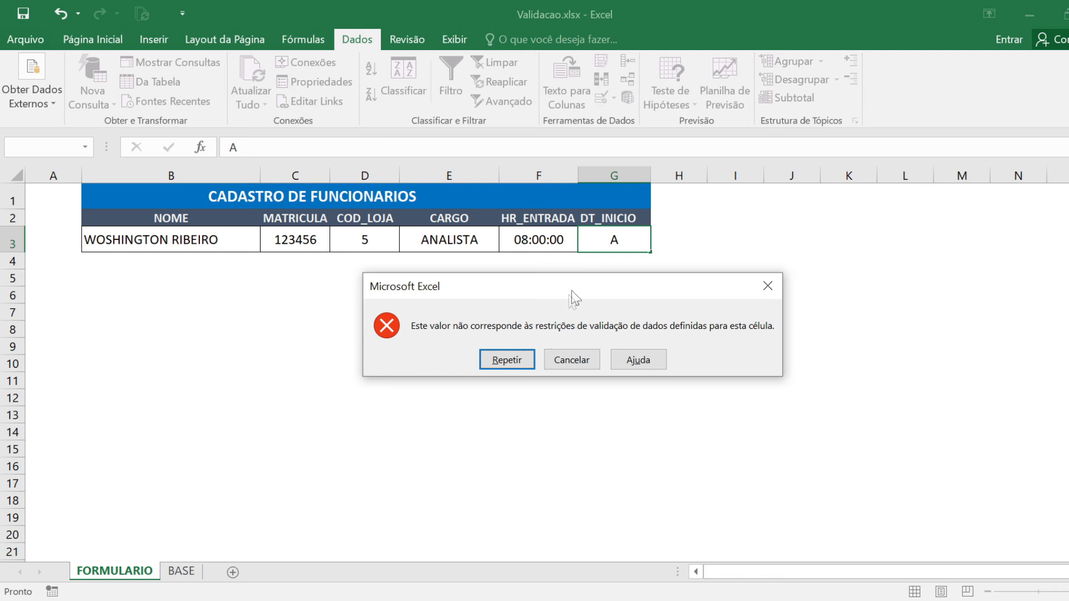
key(Escape)
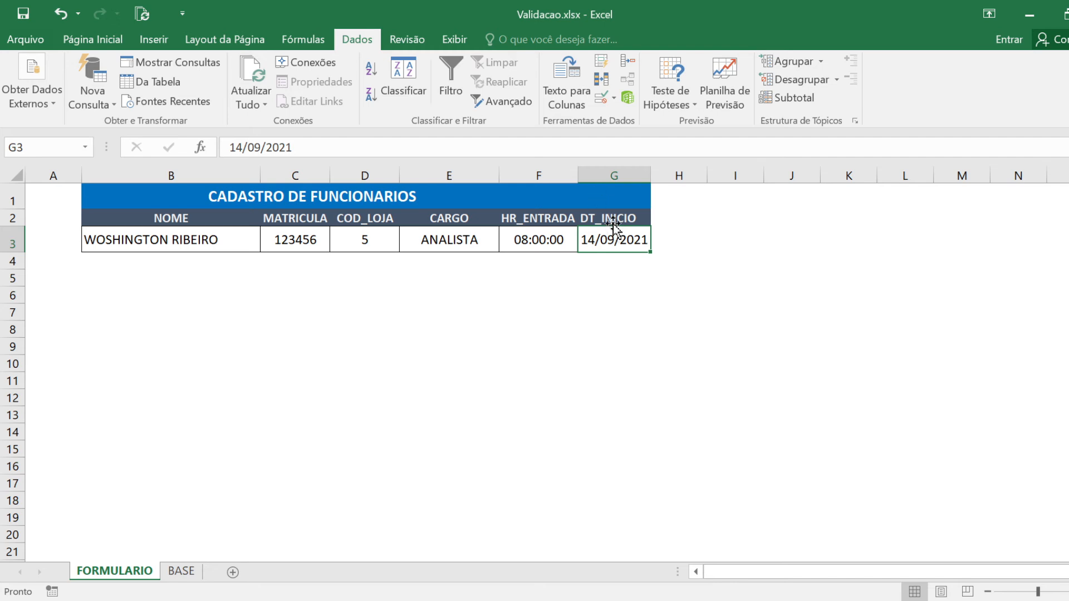
Add an input message titled INFO to the validation of the DT_INICIO cell G3
click(603, 99)
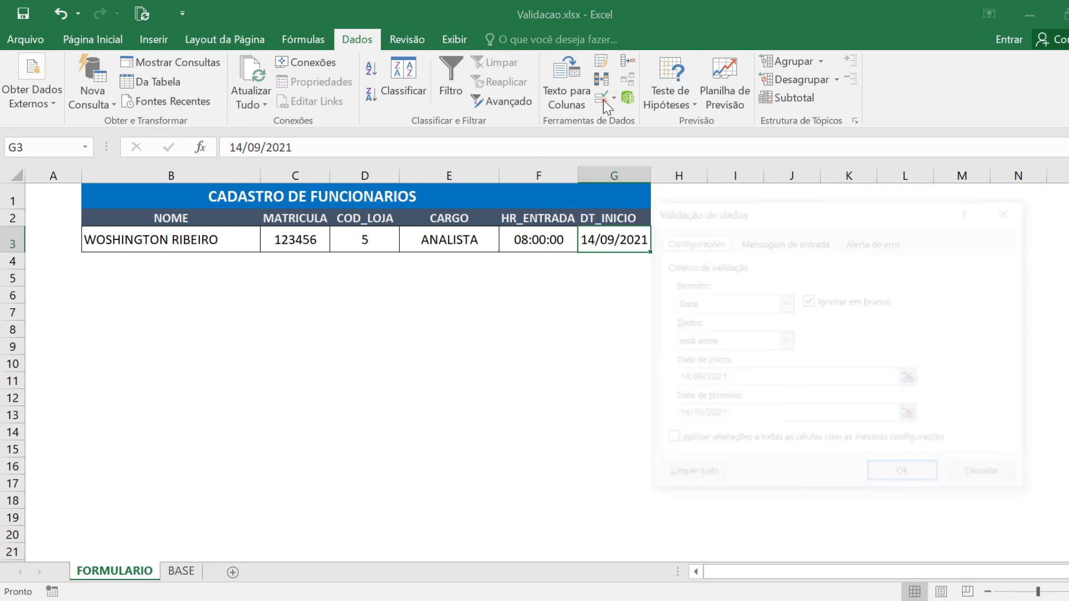
click(785, 245)
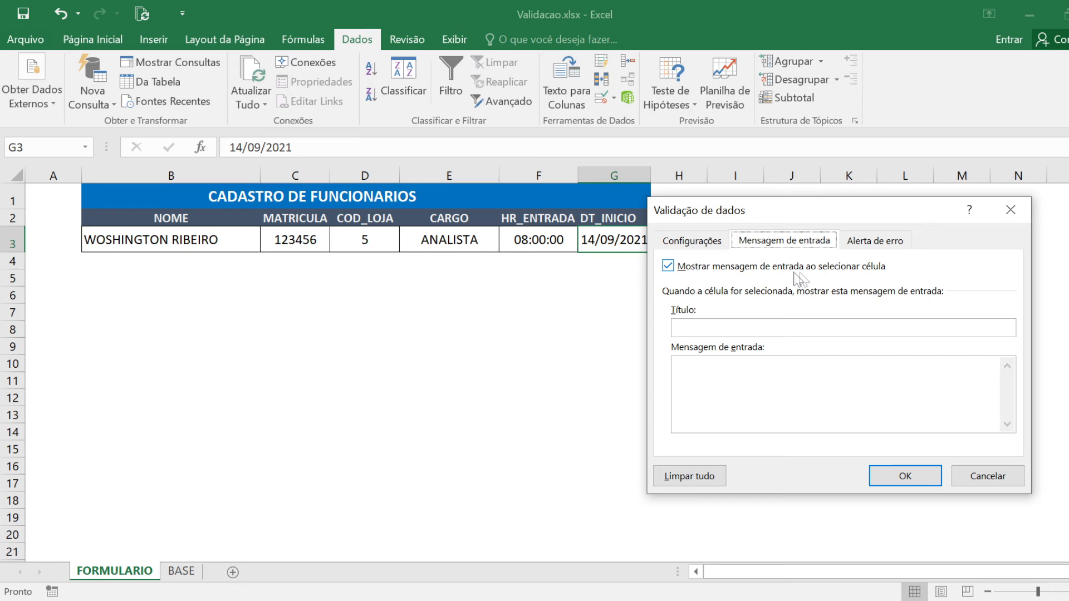
click(855, 328)
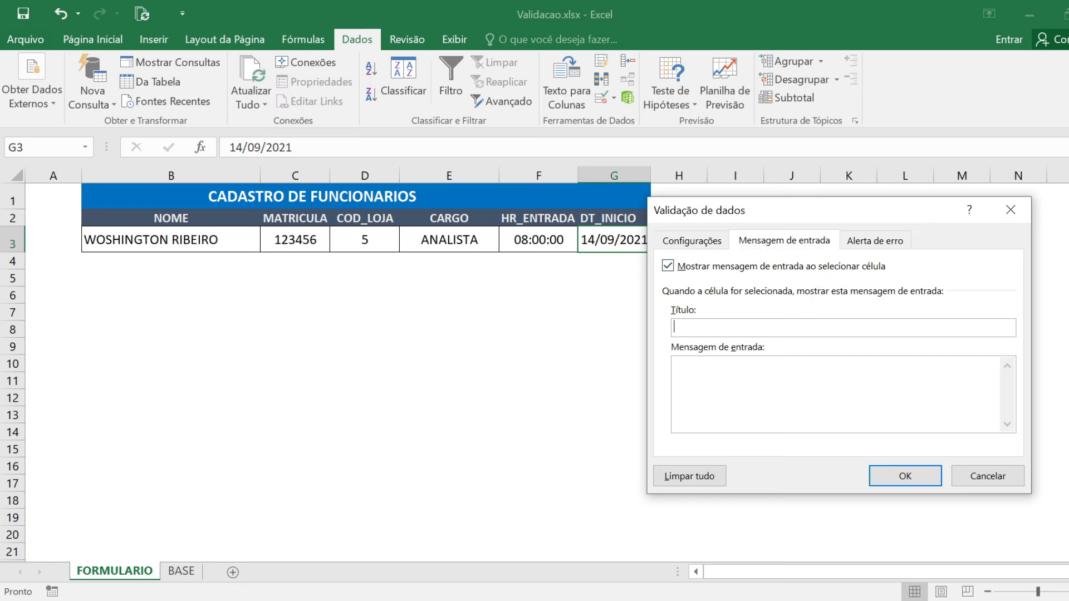
drag(737, 208, 750, 196)
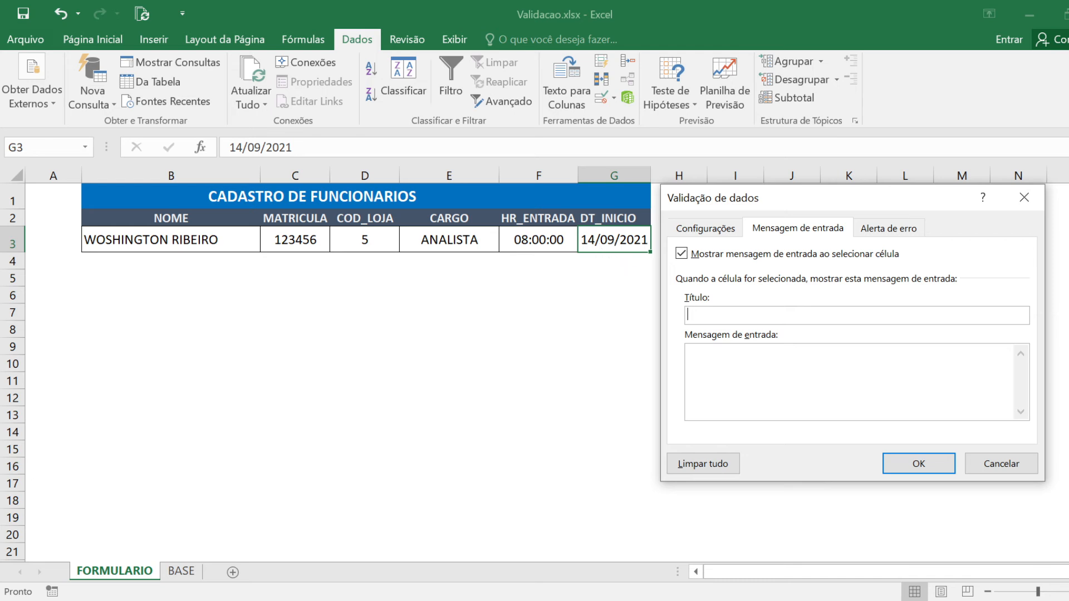
text(IN)
text(FO)
Set the input message text to PRENCHA COM A DATA DO PRIMEIRO DIA DE TRABALHO and apply the validation
text(PRENCHA COM A DA)
text(TA DE)
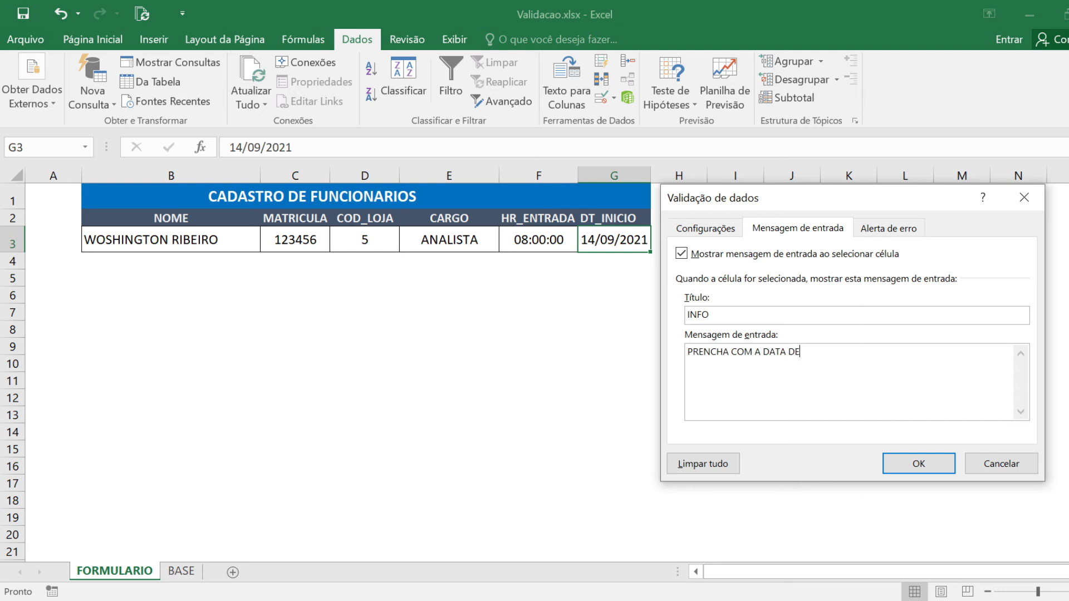
text( INICIO DA)
text(JOR)
key(BackSpace)
key(BackSpace)
key(BackSpace)
key(BackSpace)
key(BackSpace)
key(BackSpace)
key(BackSpace)
key(BackSpace)
key(BackSpace)
key(BackSpace)
key(BackSpace)
key(BackSpace)
key(BackSpace)
key(BackSpace)
key(BackSpace)
key(BackSpace)
key(BackSpace)
key(BackSpace)
key(BackSpace)
key(BackSpace)
text(A DATA DO PRIMEIRO DIA DE TRABALHO)
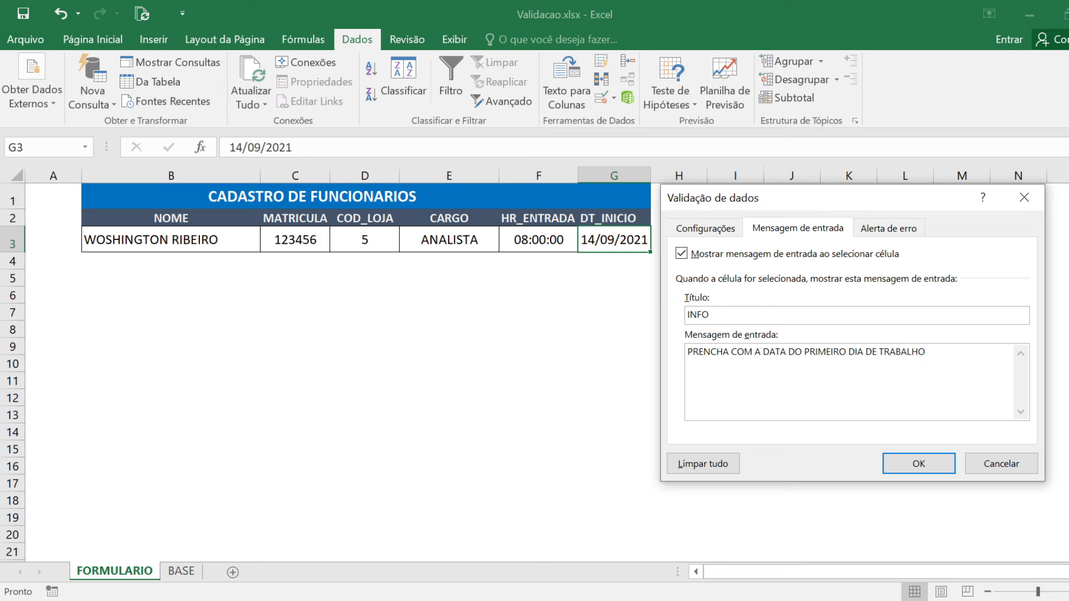
click(919, 464)
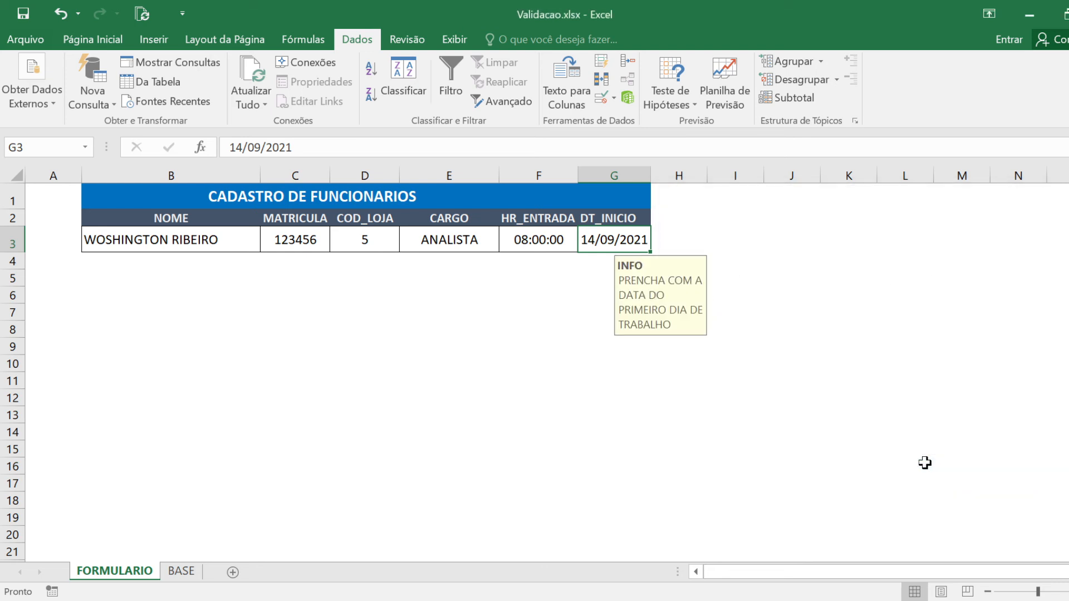
Check the input message of the DT_INICIO cell G3 by leaving the cell and selecting it again
click(790, 381)
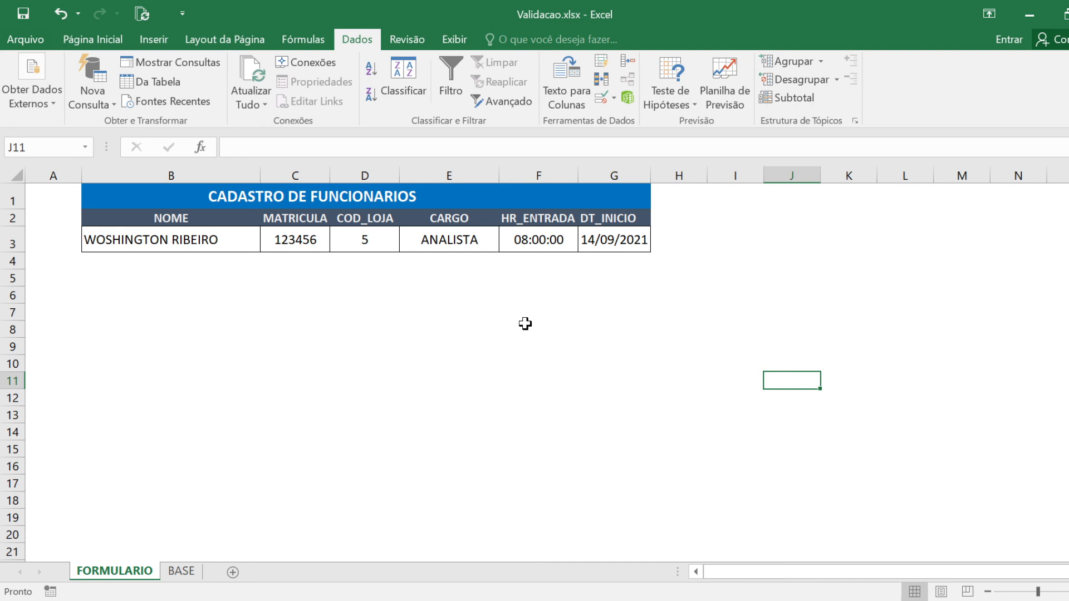
click(607, 245)
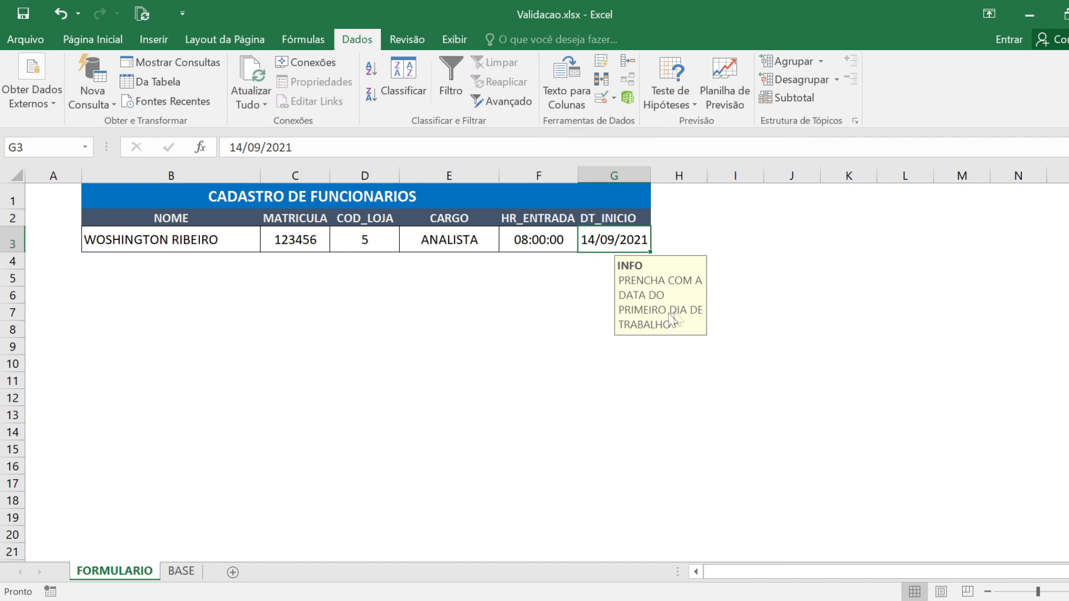
click(606, 279)
click(597, 244)
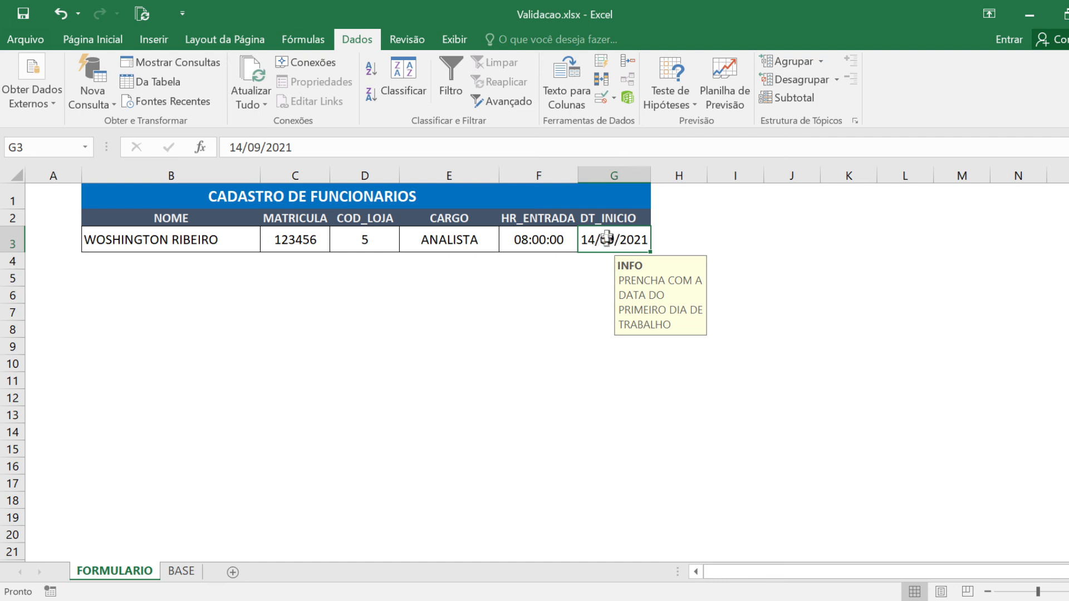
Try the error alert styles Aviso and Informações for the DT_INICIO cell G3, and set the style back to Parar
click(599, 103)
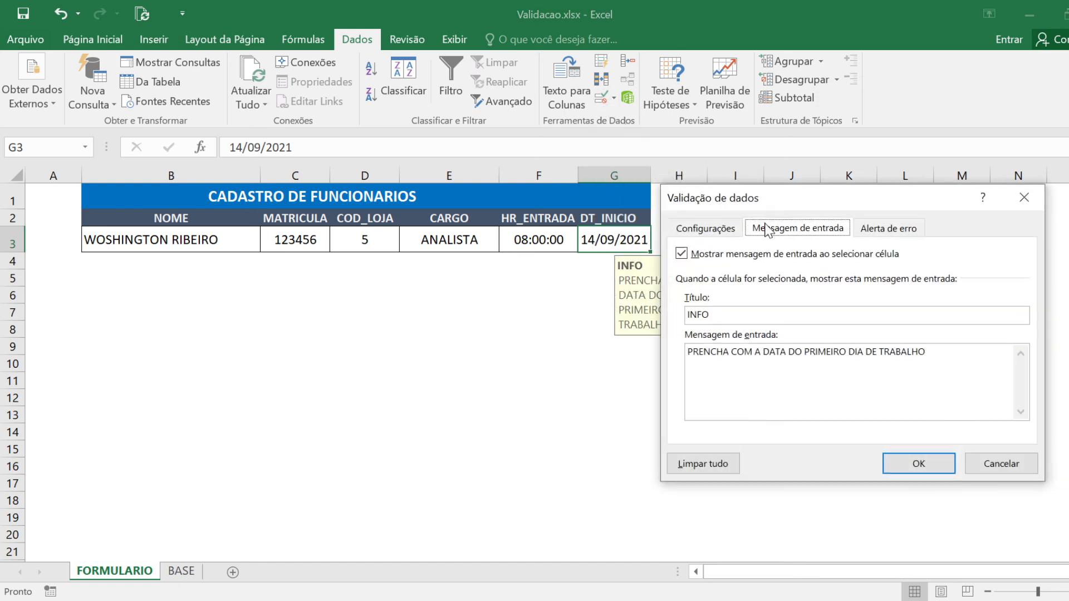
click(879, 236)
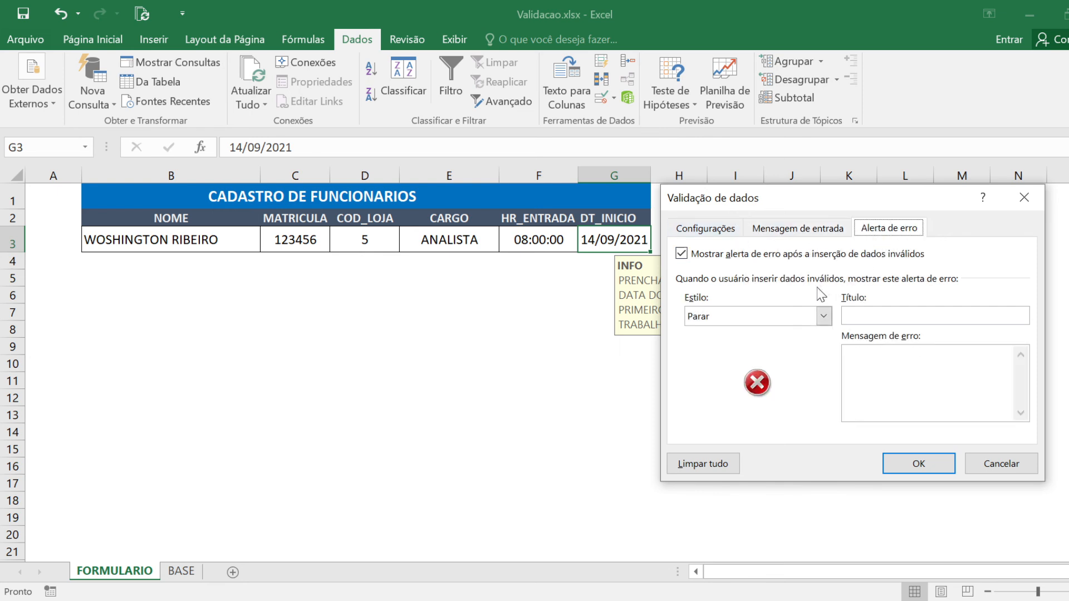
click(823, 317)
click(769, 346)
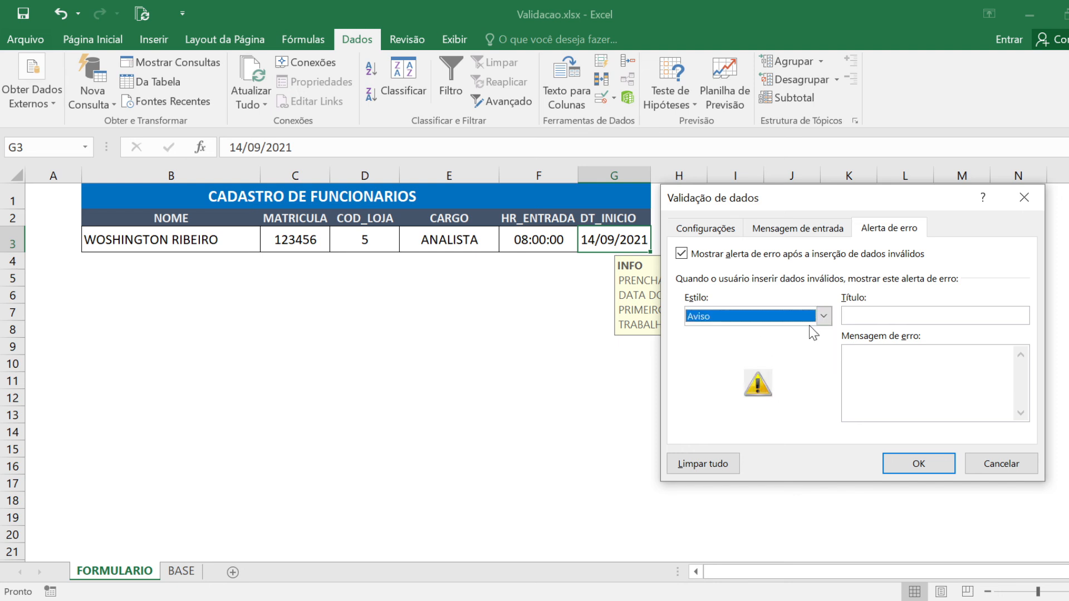
click(823, 316)
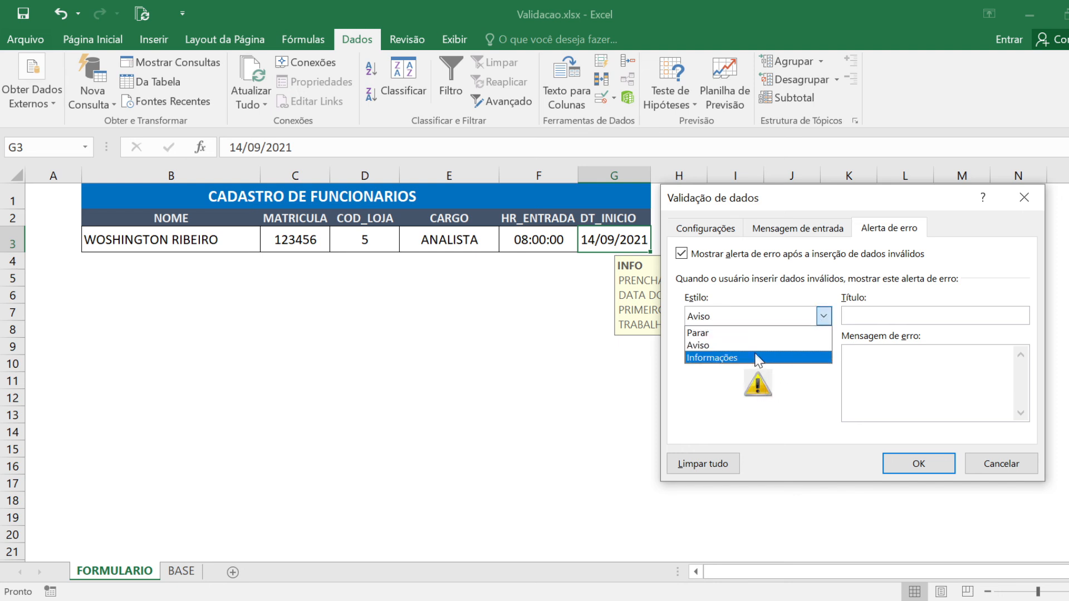
click(759, 358)
click(823, 316)
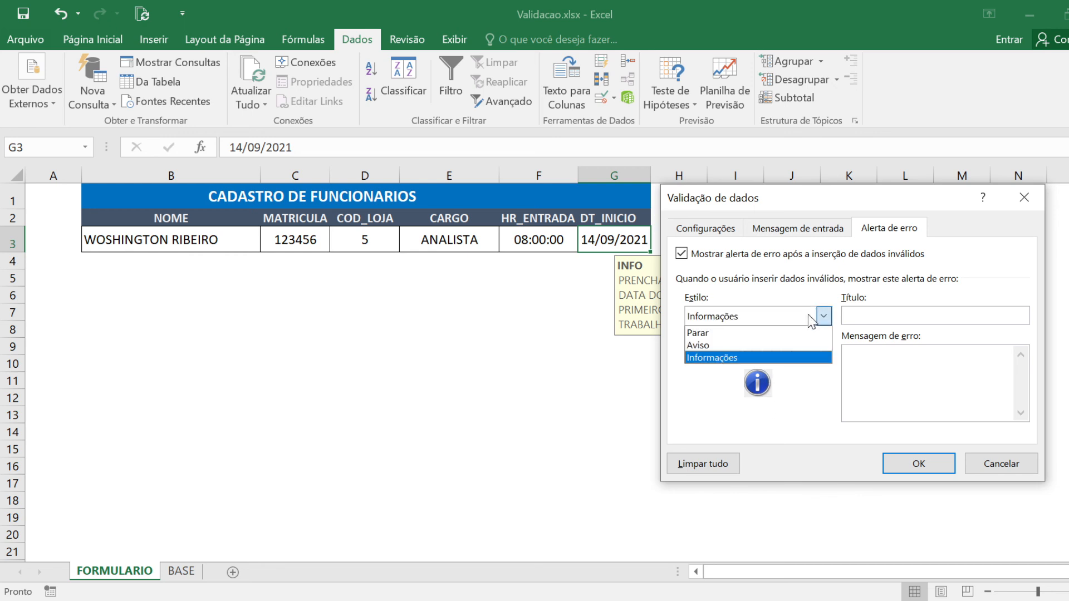
click(753, 333)
Give the error alert the title ATENCAO and the message APENAS DATA, and apply the validation
click(877, 316)
text(ATENCAO)
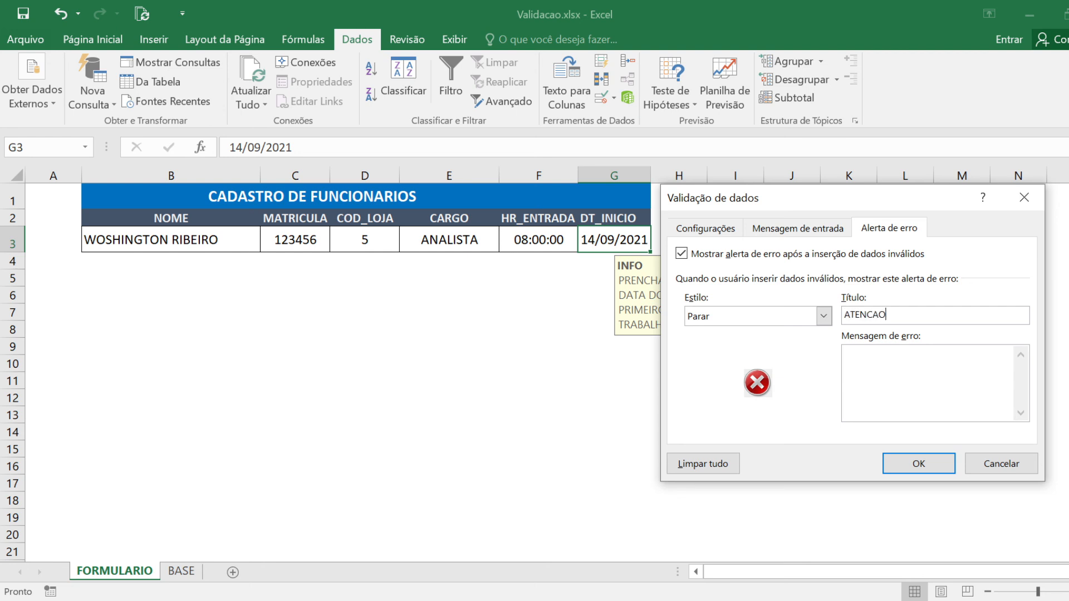
text(APENAS DATA)
click(921, 463)
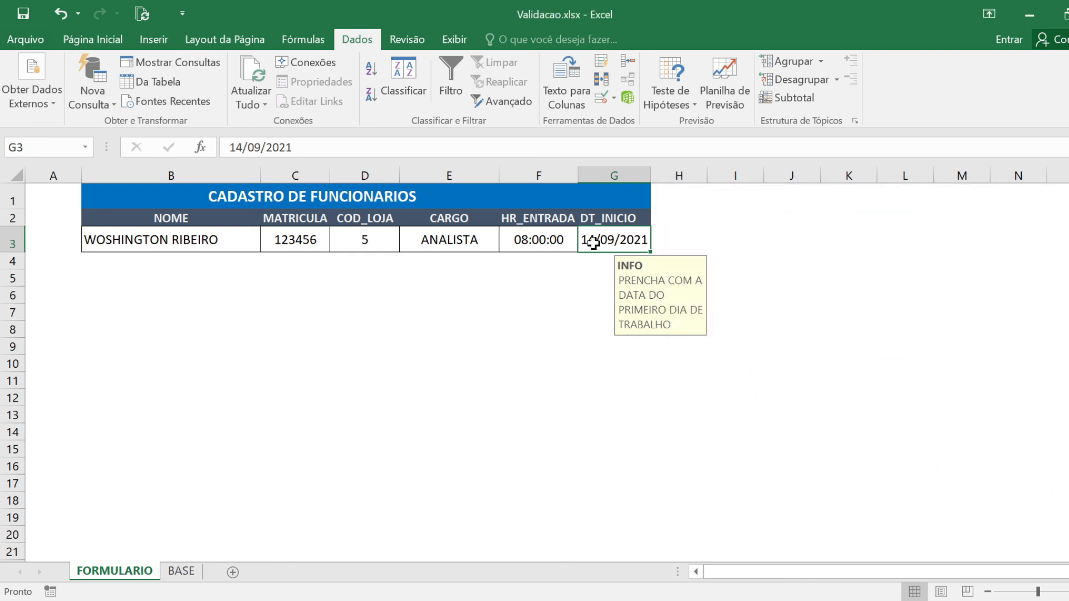
Test the custom error alert by trying A in the DT_INICIO cell G3, and discard the entry
text(A)
key(Return)
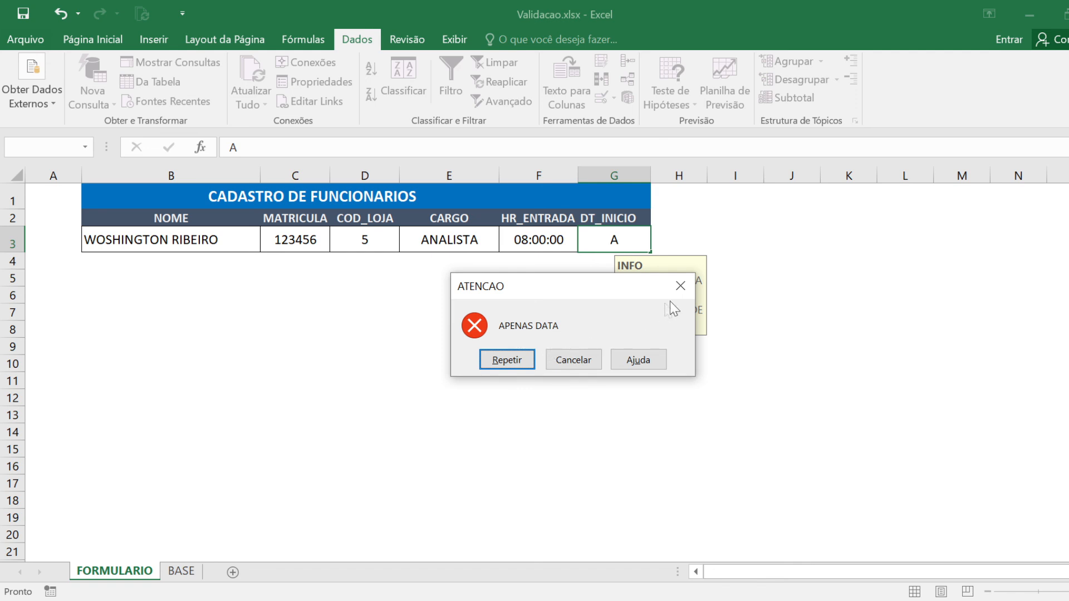
click(682, 287)
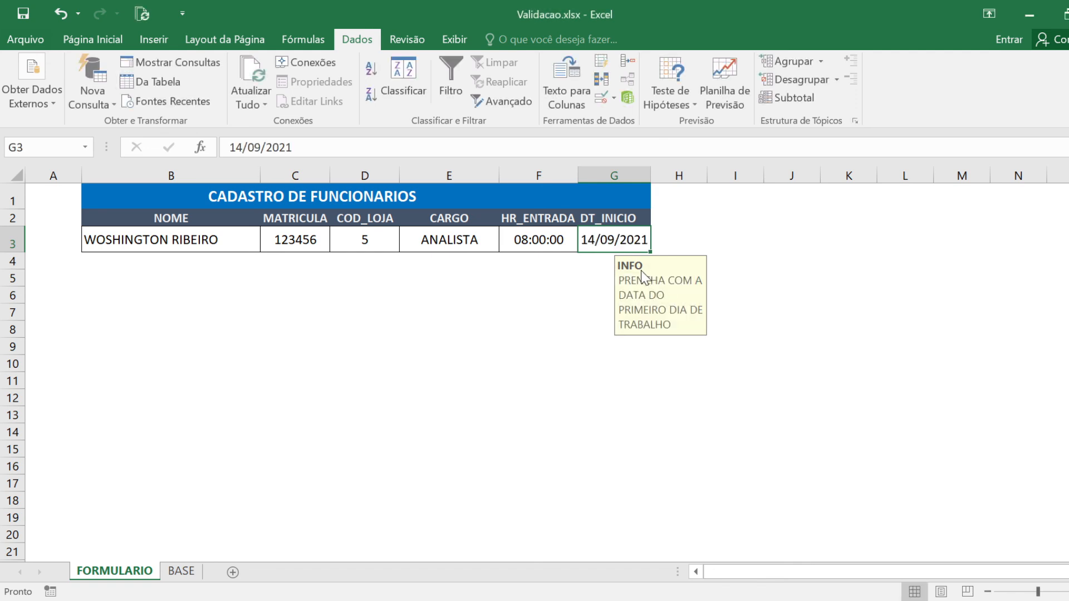
click(637, 264)
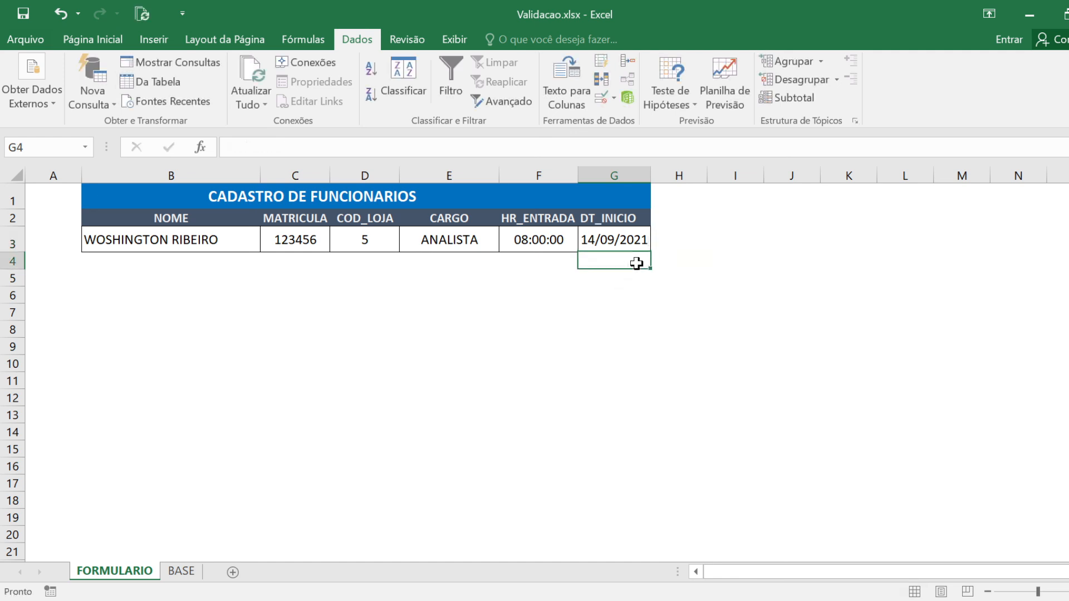
click(619, 240)
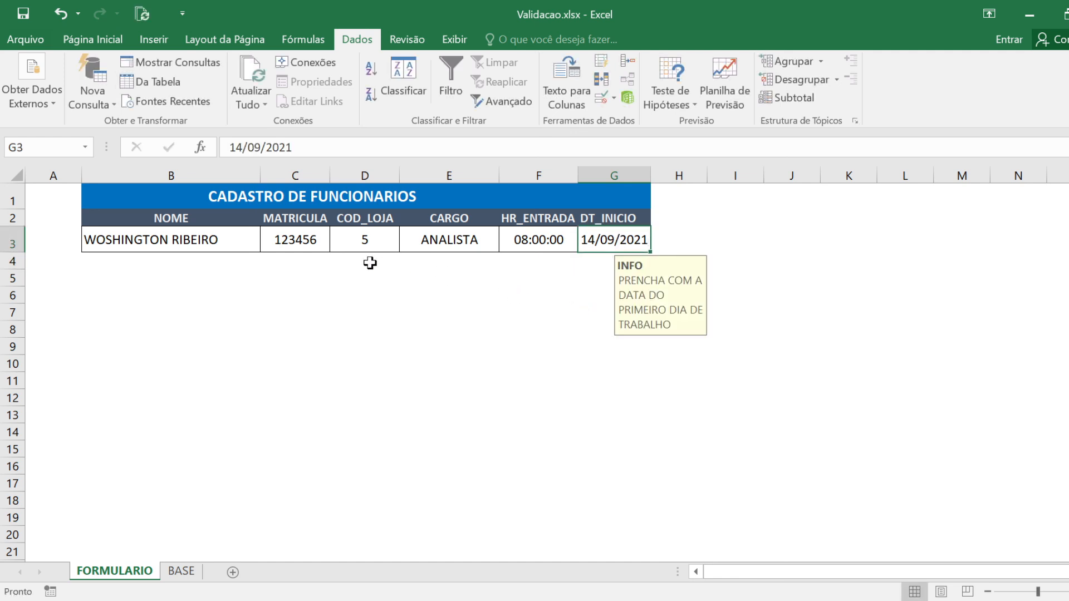
click(186, 245)
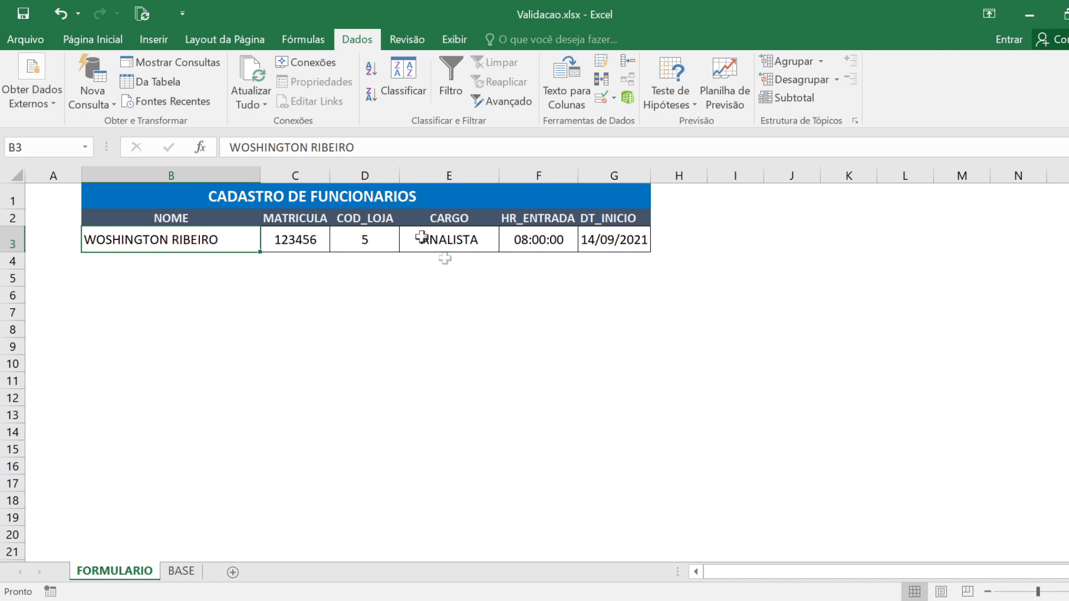
click(306, 239)
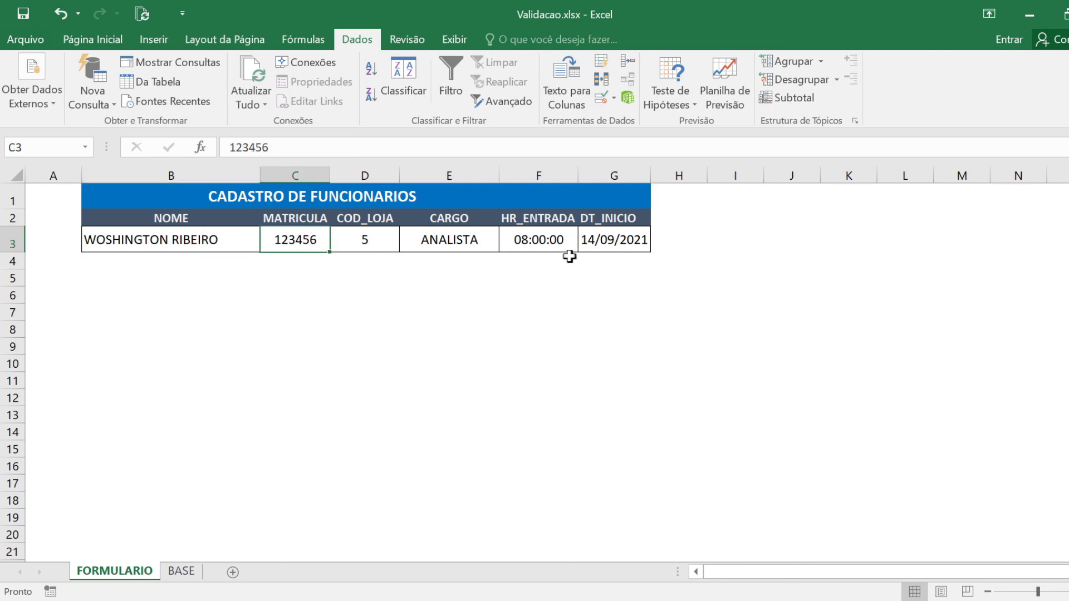